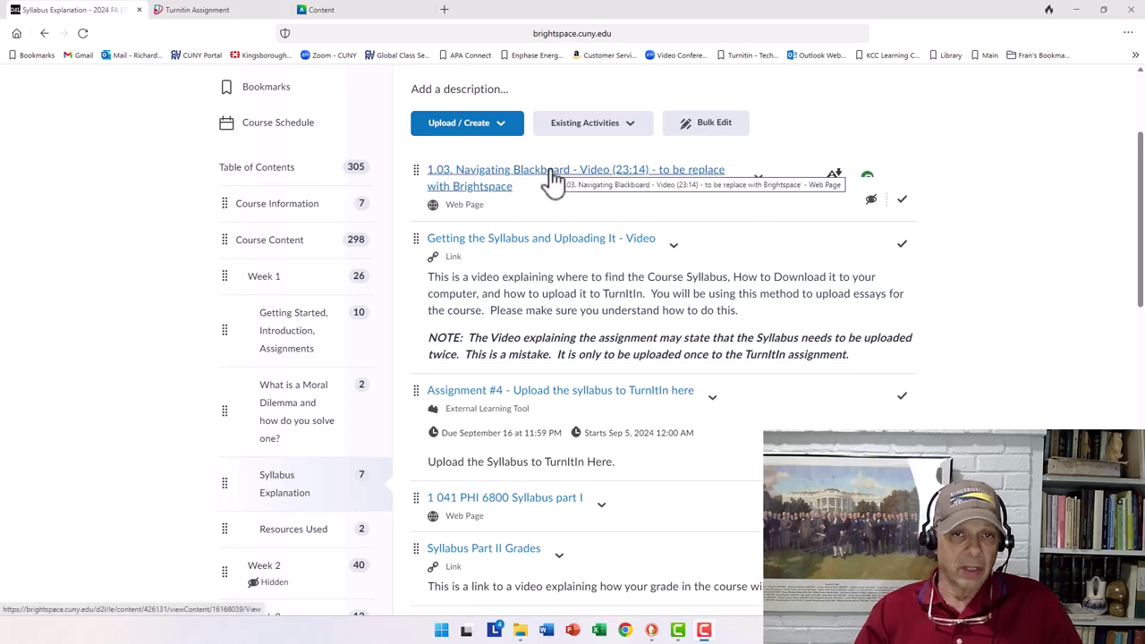
Open Week 1 and review its 26 items, from the PHI 6800 welcome videos down and back up
scroll(553, 177, "up", 2)
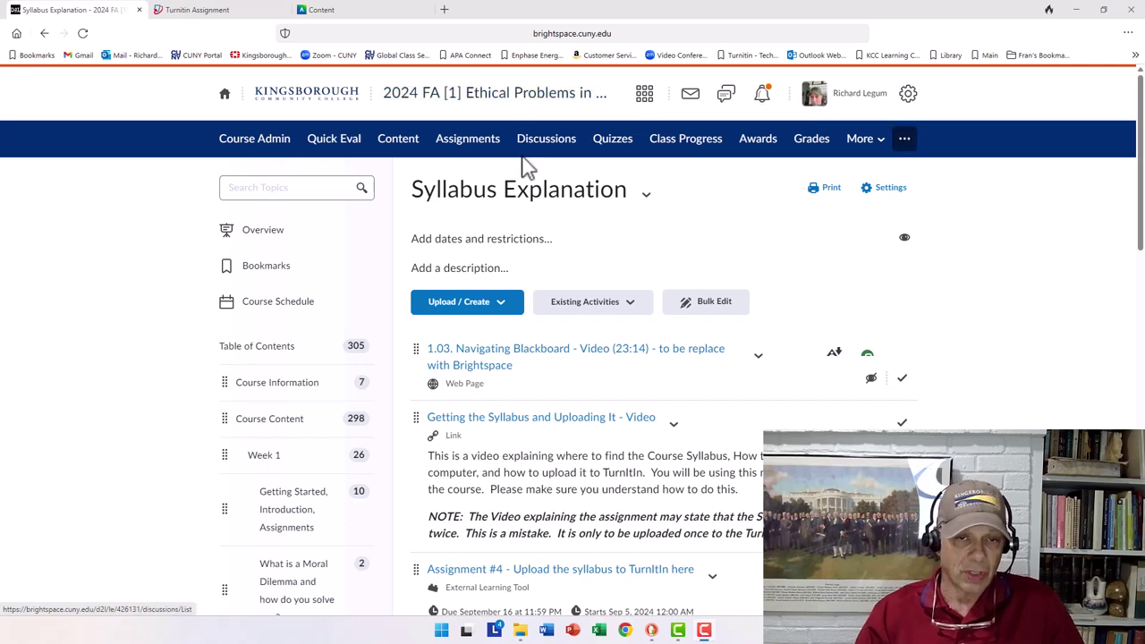
scroll(257, 362, "down", 1)
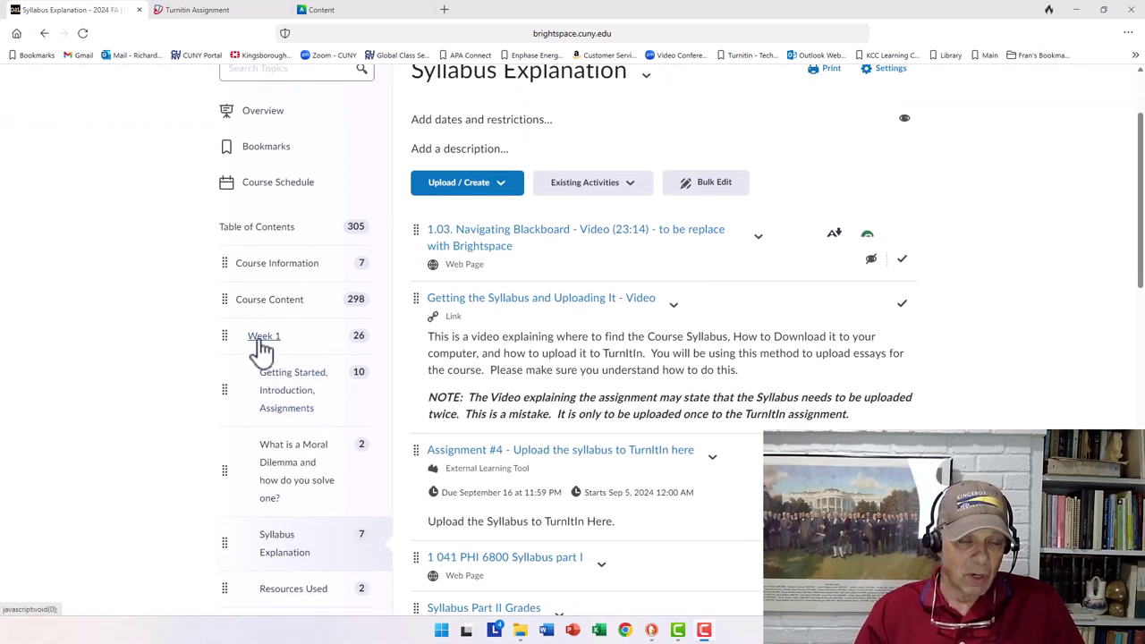
scroll(257, 353, "up", 1)
left_click(262, 347)
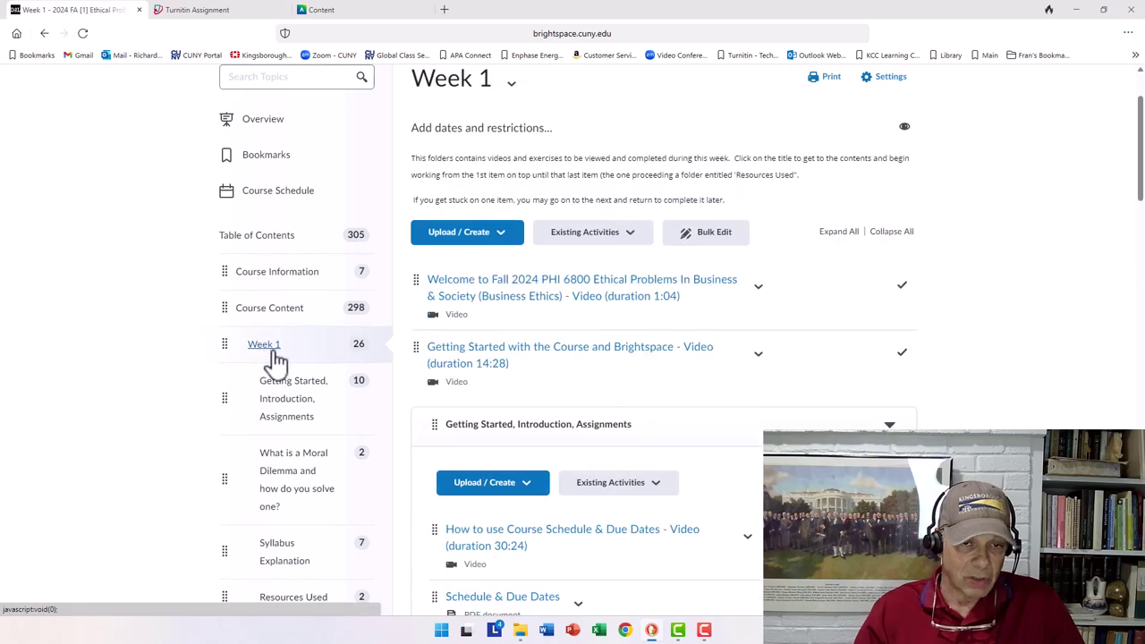
scroll(481, 304, "down", 1)
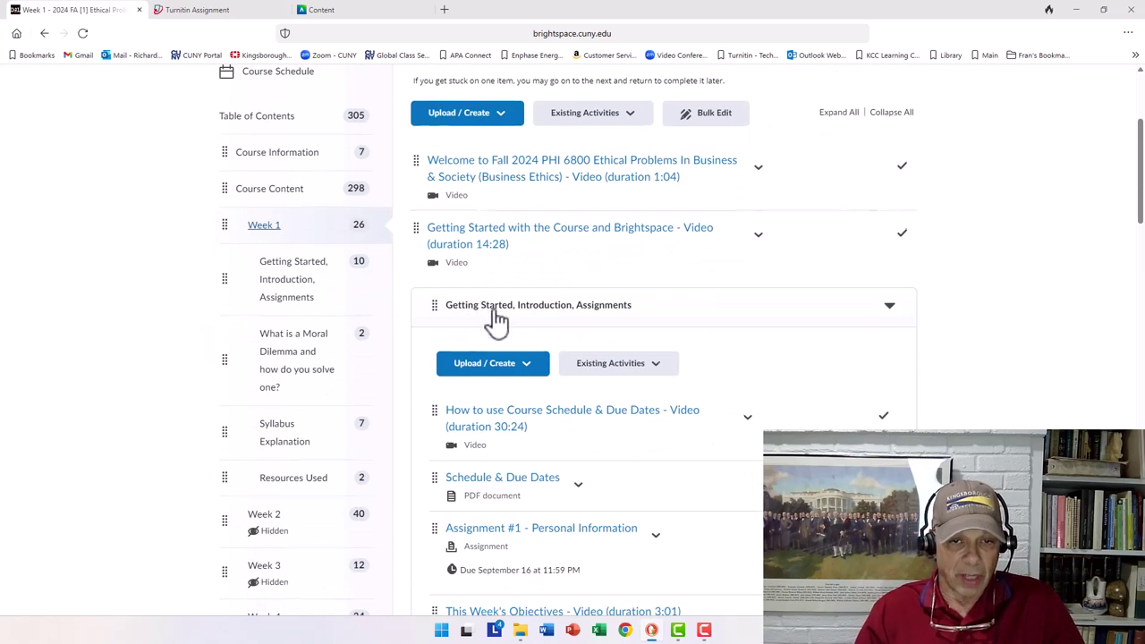
scroll(493, 318, "down", 5)
scroll(474, 336, "down", 5)
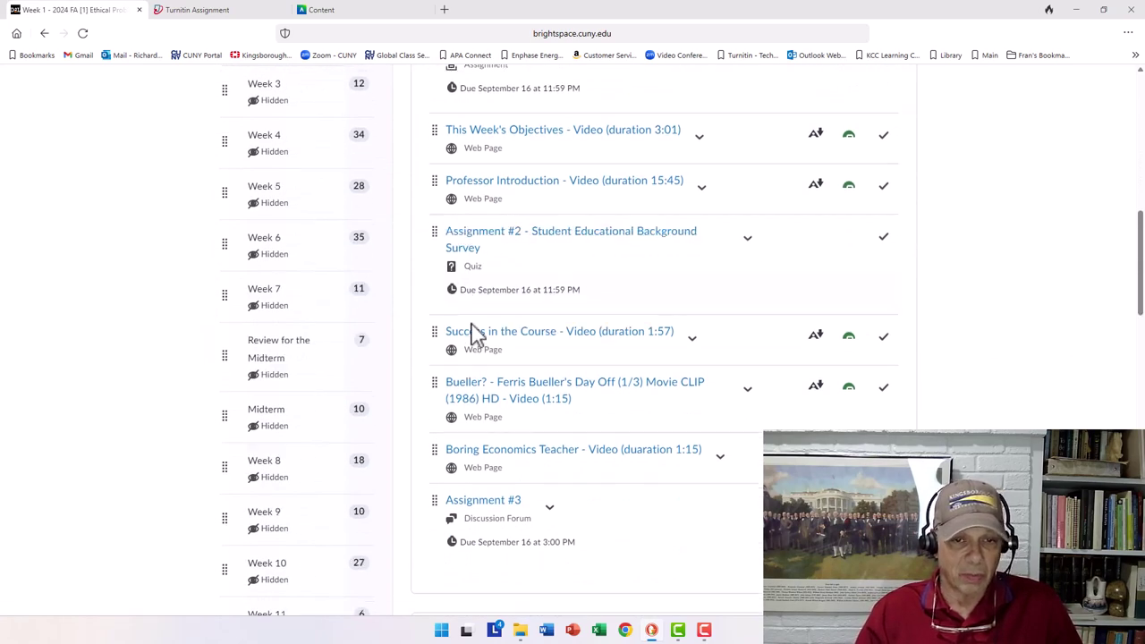
scroll(487, 356, "down", 3)
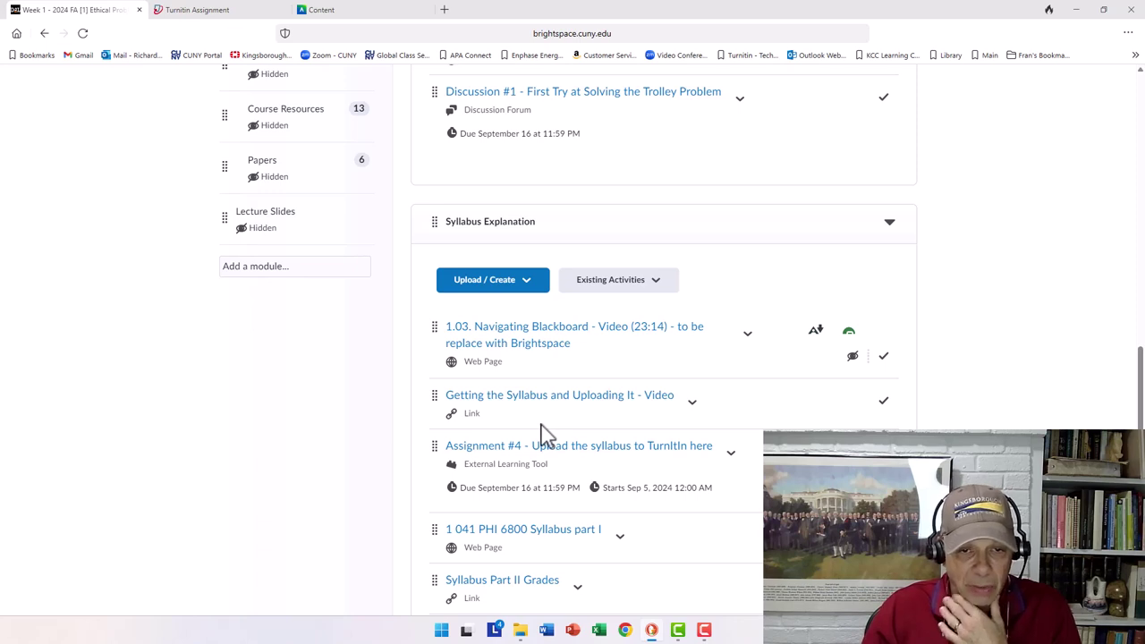
scroll(549, 440, "down", 2)
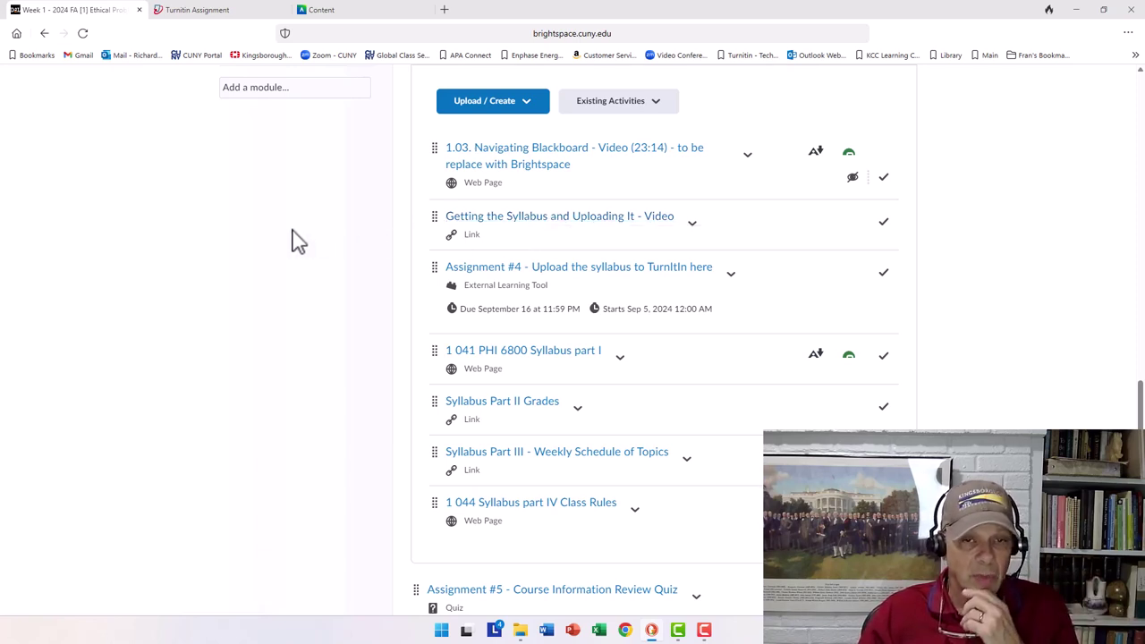
scroll(298, 240, "up", 5)
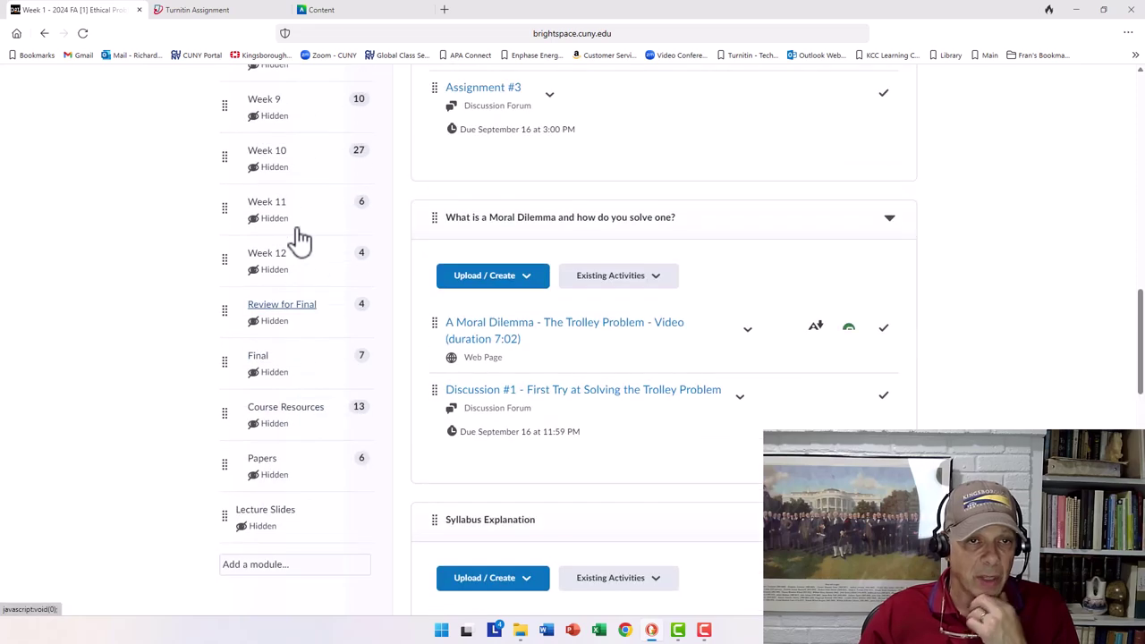
scroll(302, 233, "up", 6)
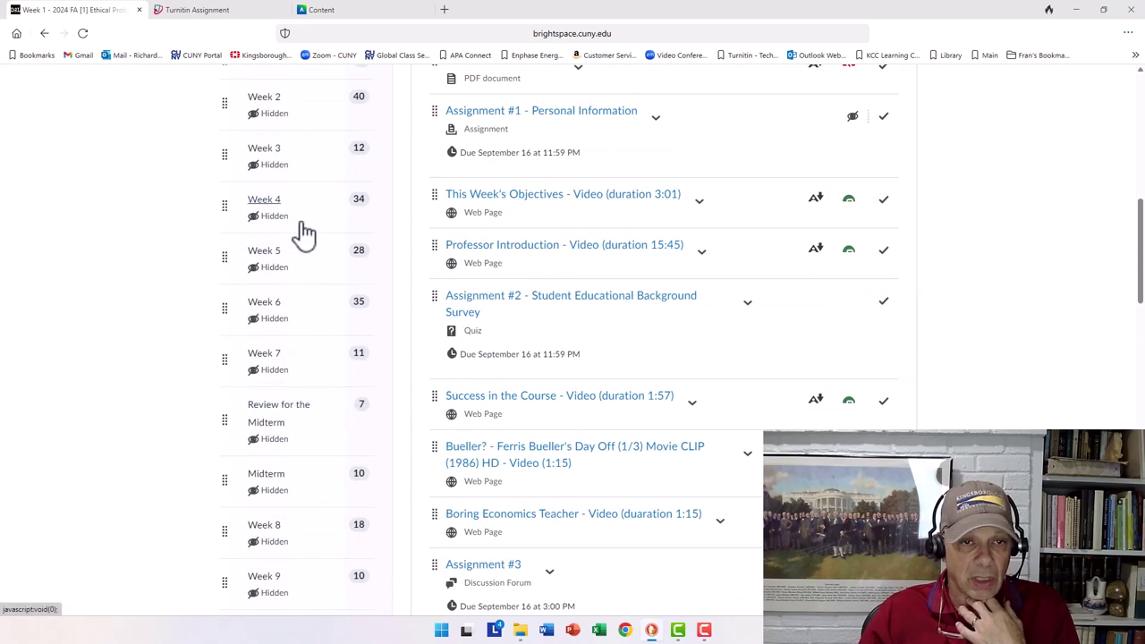
scroll(303, 234, "up", 5)
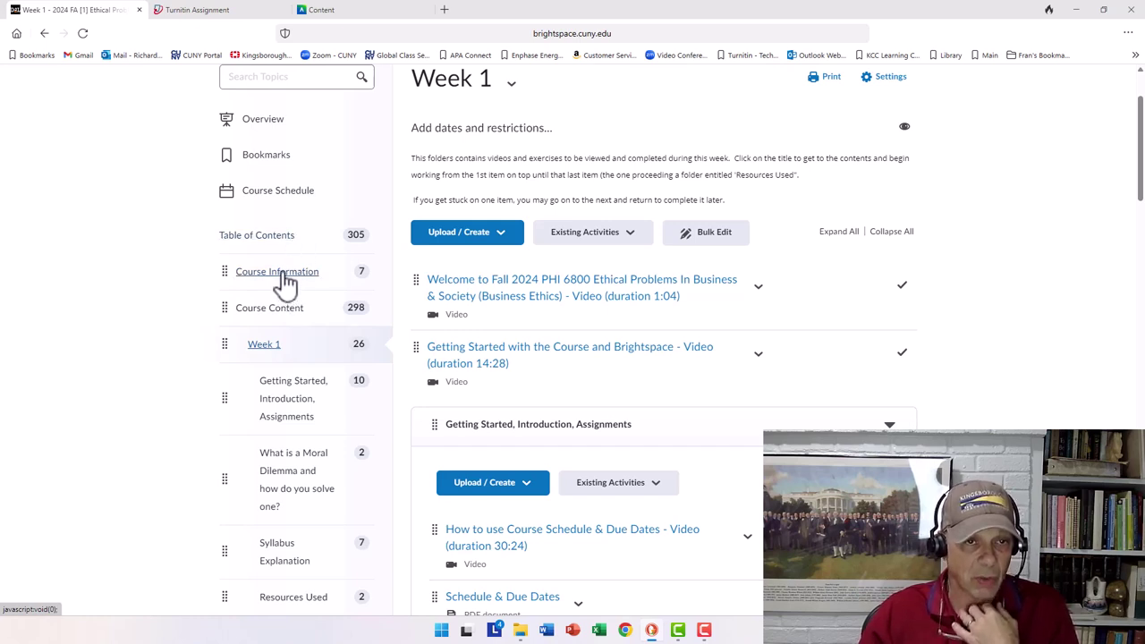
In Course Information, download the Course Syllabus PDF from its actions dropdown
scroll(286, 279, "up", 1)
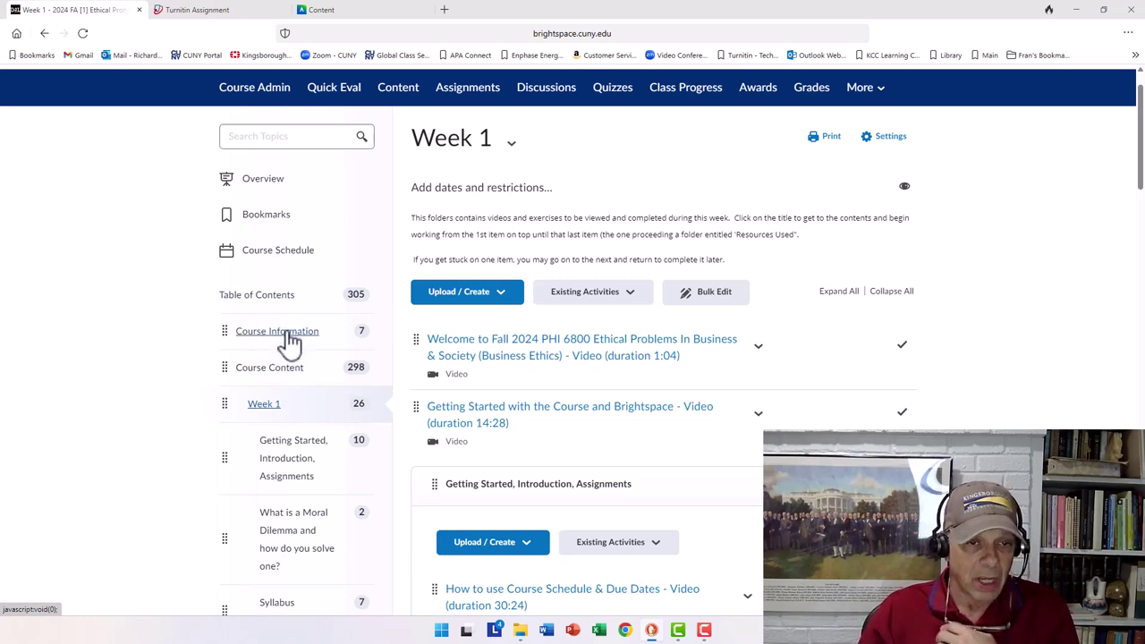
left_click(288, 335)
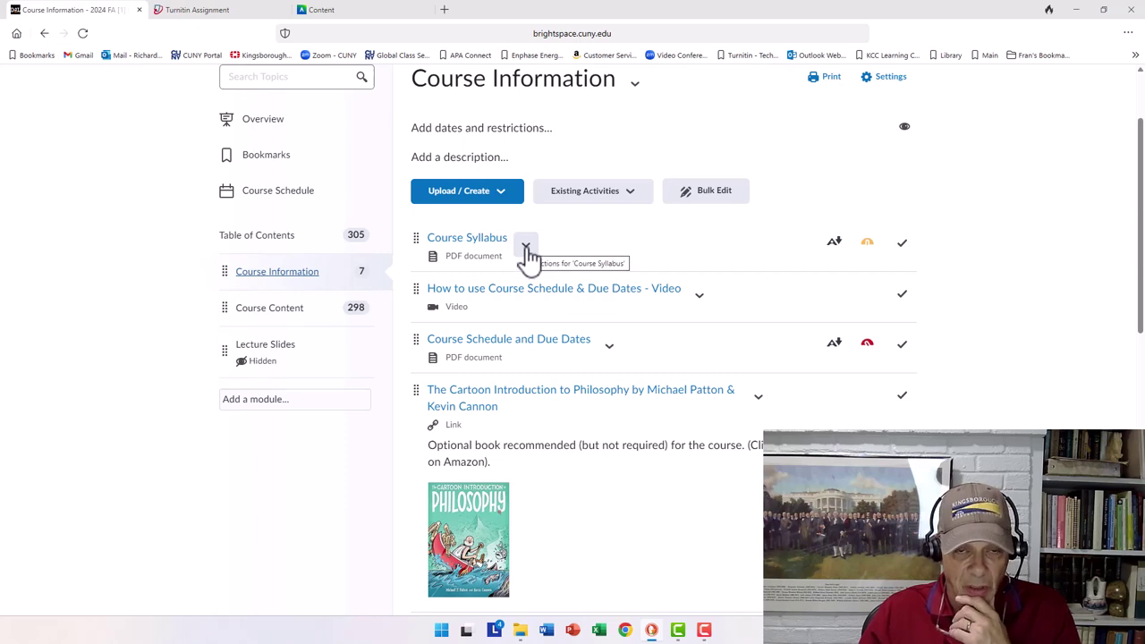
left_click(526, 247)
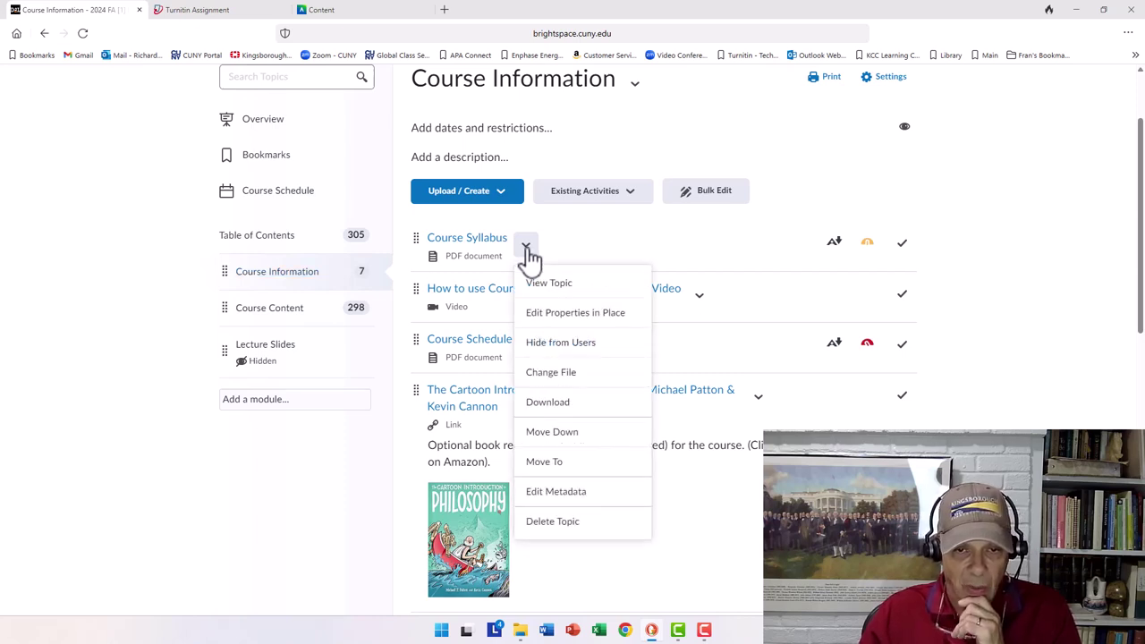
left_click(548, 402)
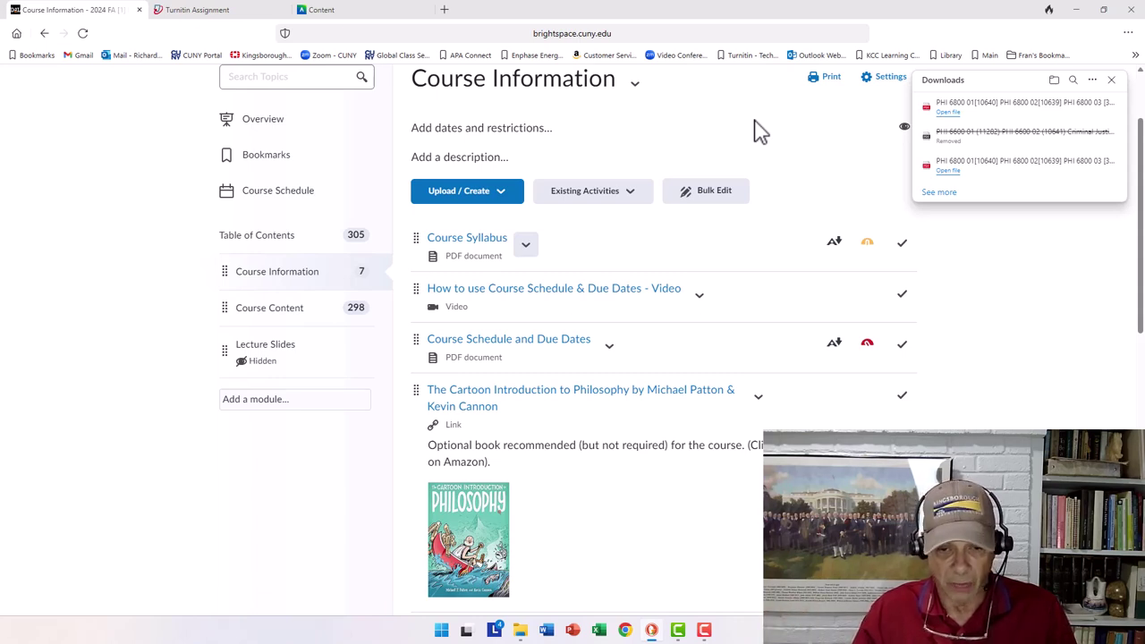
Show the downloaded PHI 6800 Business Ethics PDF in Downloads, with the window moved to the screen bottom
left_click(523, 631)
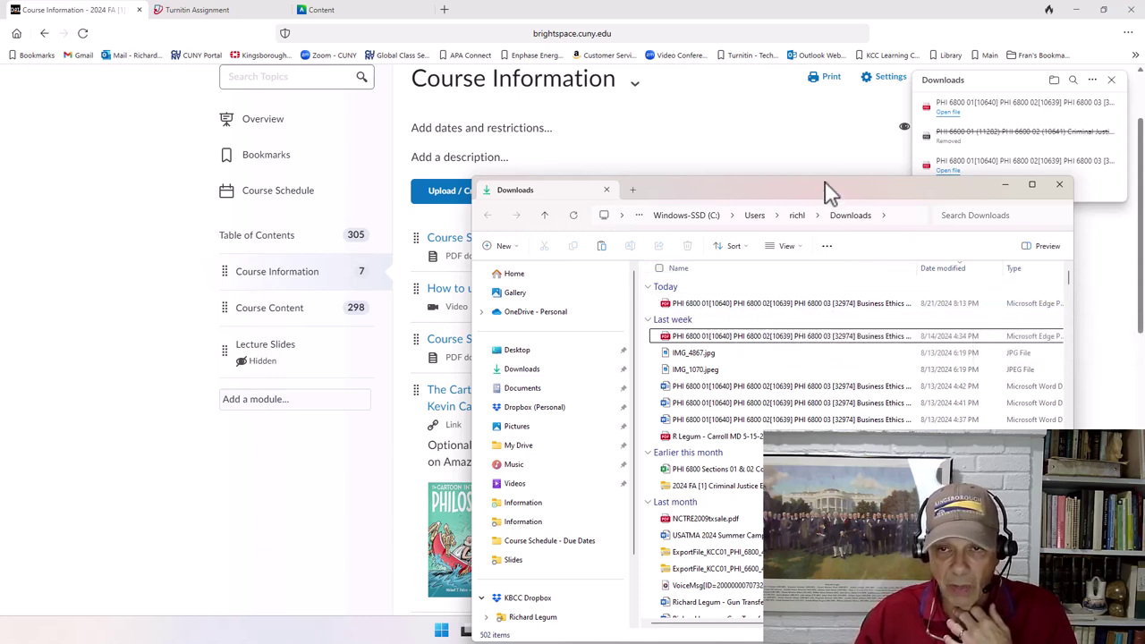
left_click_drag(827, 193, 862, 544)
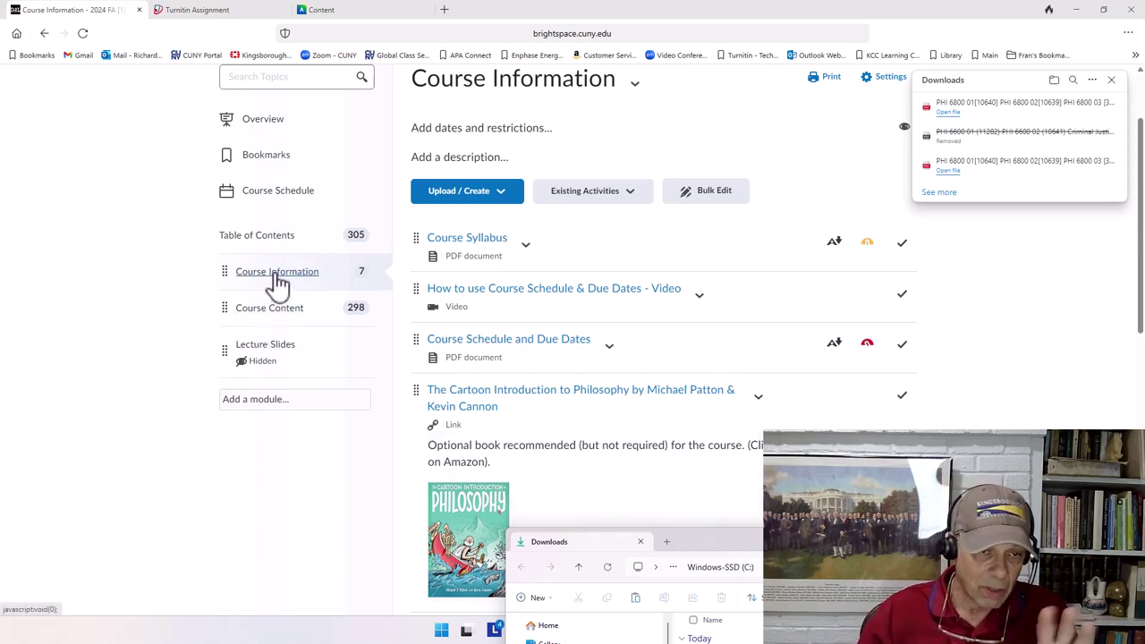
Under Course Content > Week 1 > Syllabus Explanation, launch 'Assignment #4 - Upload the syllabus to TurnItIn here'
left_click(274, 313)
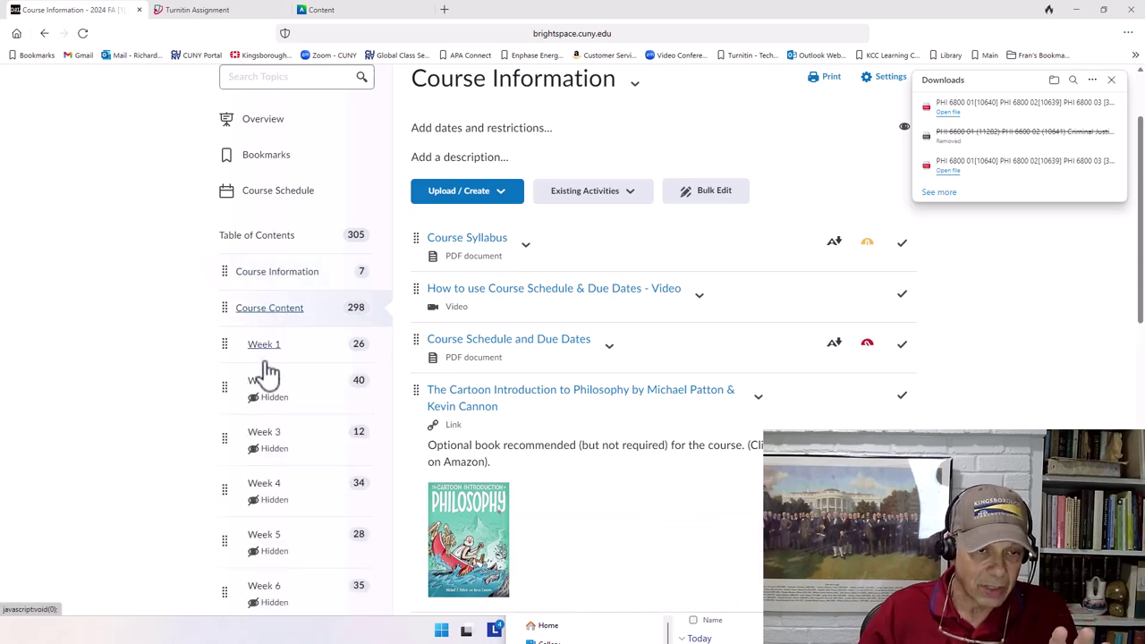
left_click(265, 349)
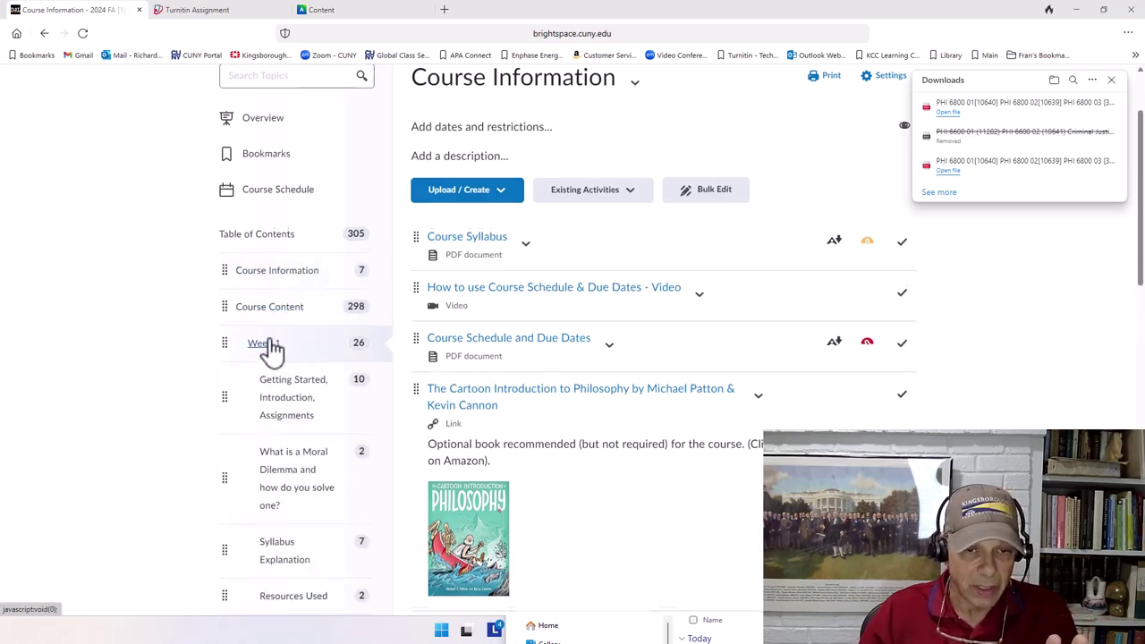
scroll(332, 313, "down", 5)
scroll(418, 279, "down", 2)
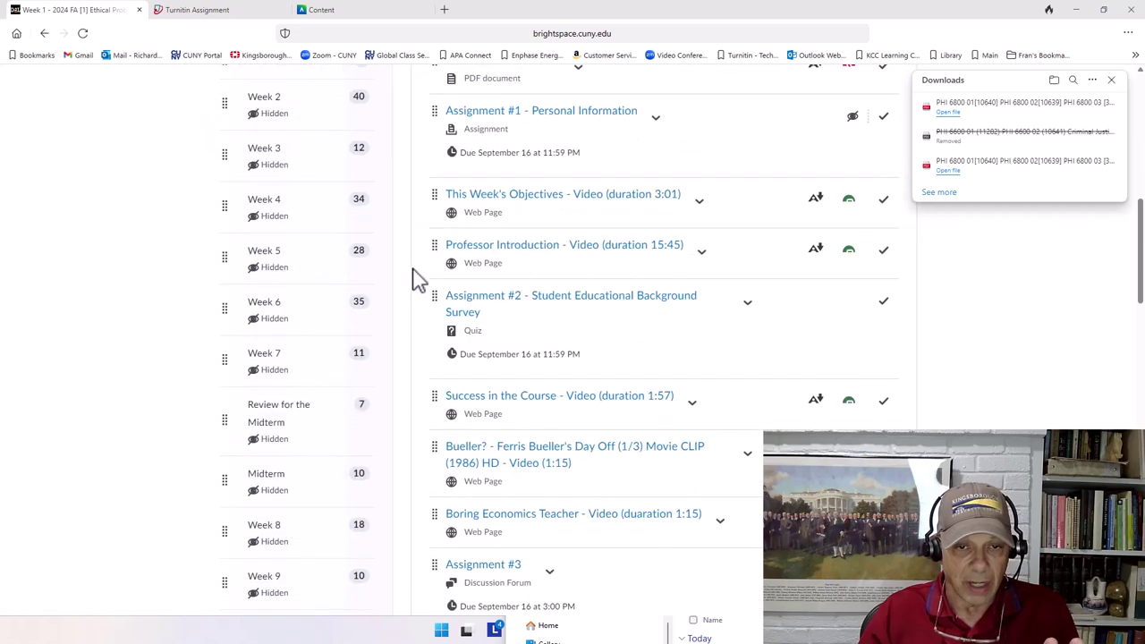
scroll(416, 277, "up", 4)
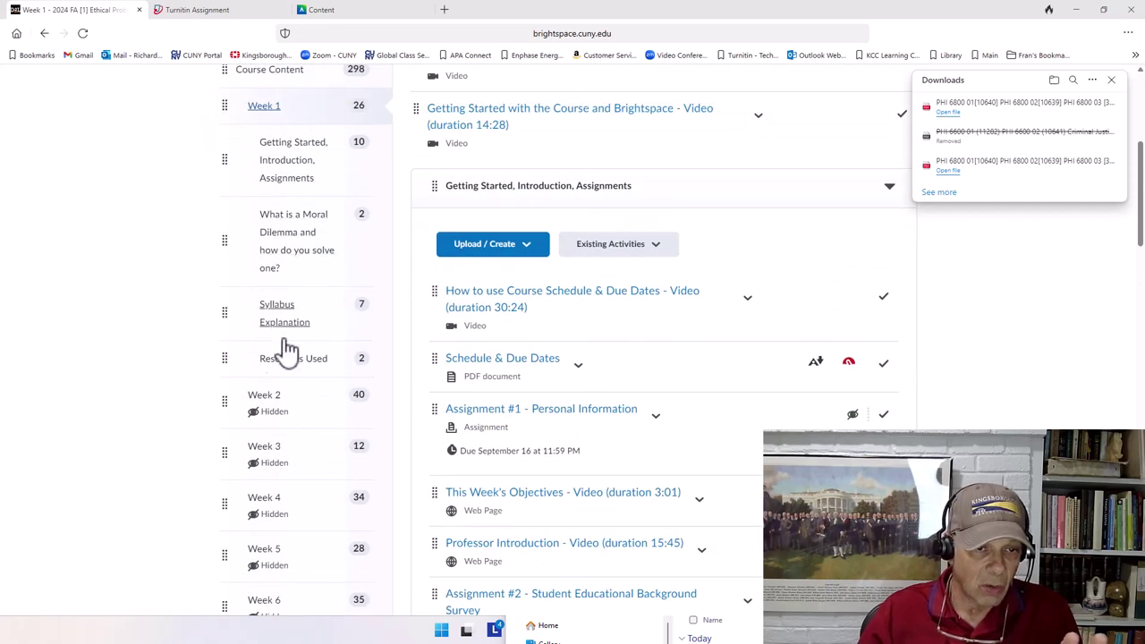
left_click(282, 313)
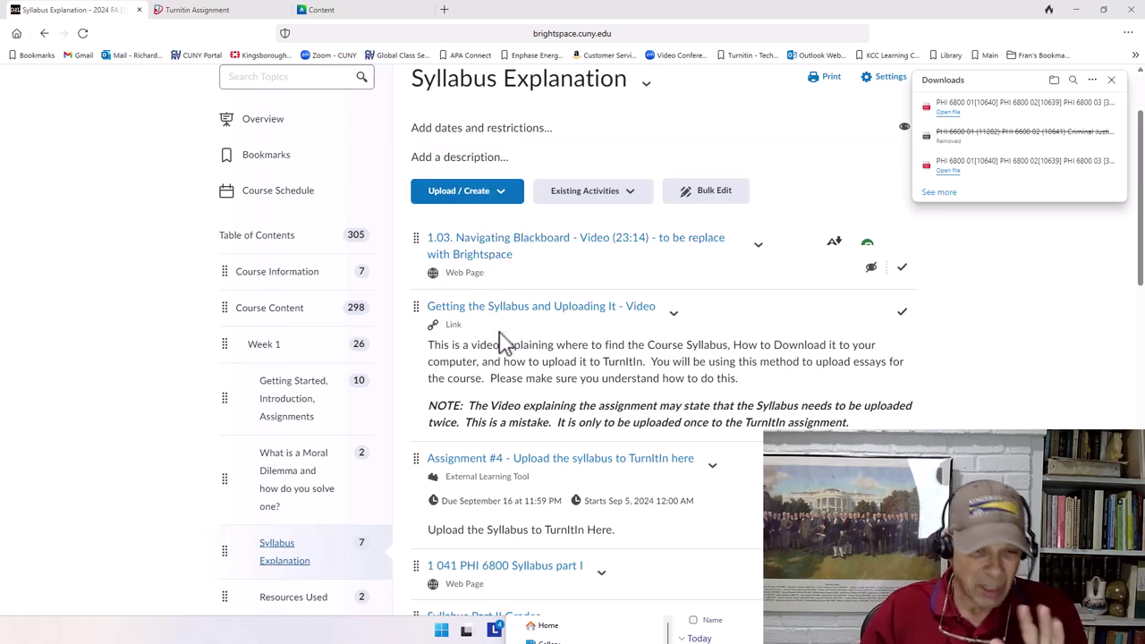
scroll(506, 398, "down", 2)
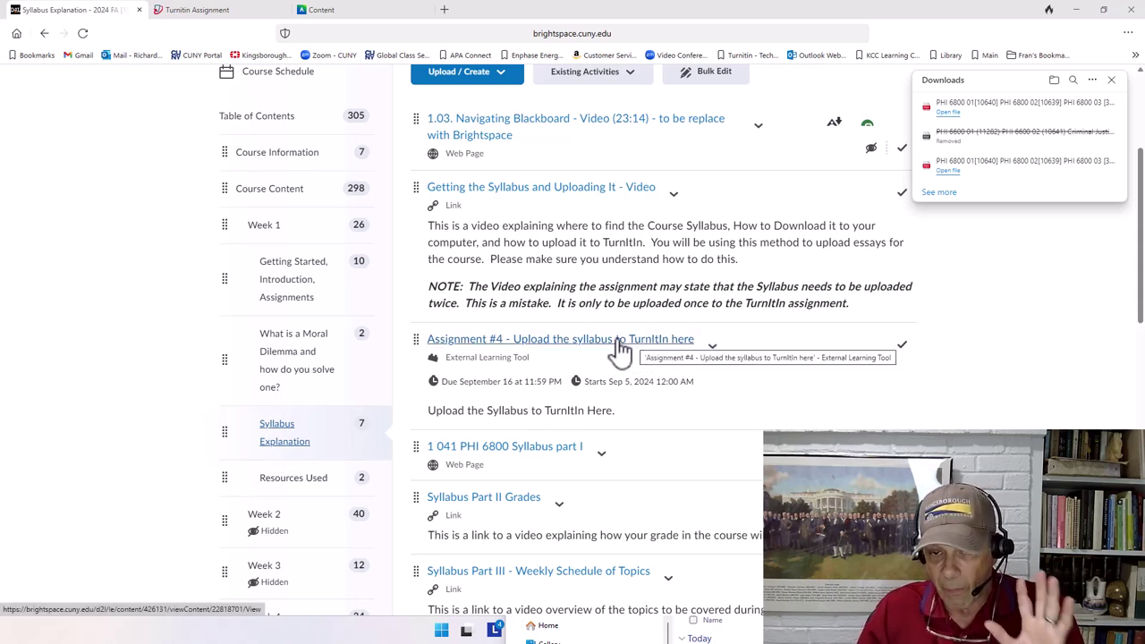
left_click(620, 340)
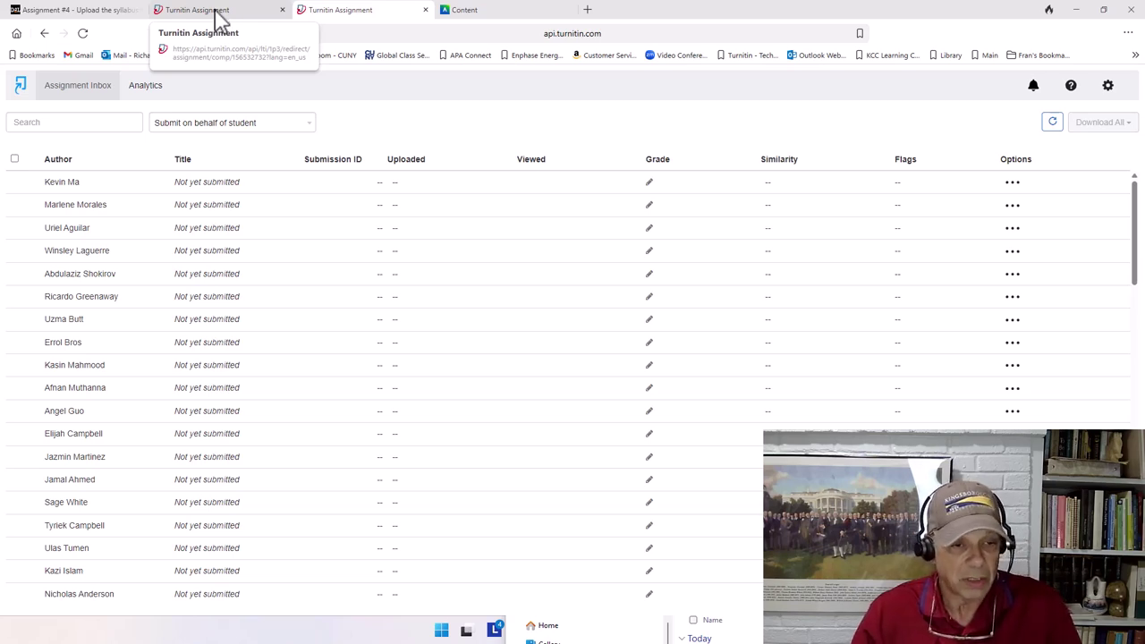
Settle on the Turnitin Assignment tab showing the Submit File dialog's Upload Submission option
left_click(215, 18)
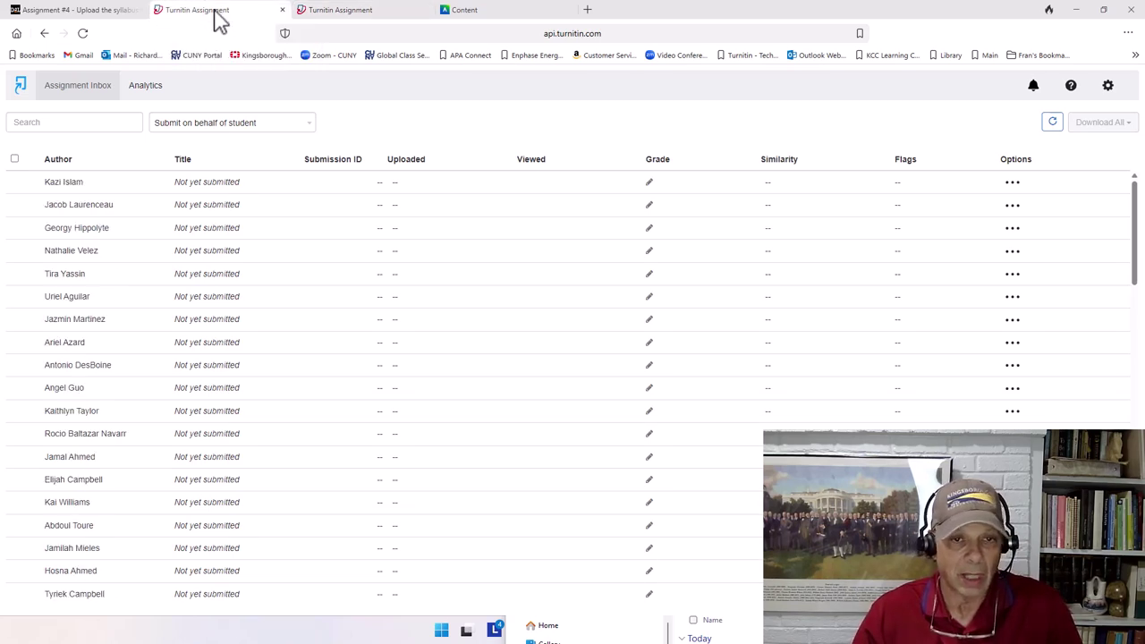
left_click(120, 16)
left_click(340, 11)
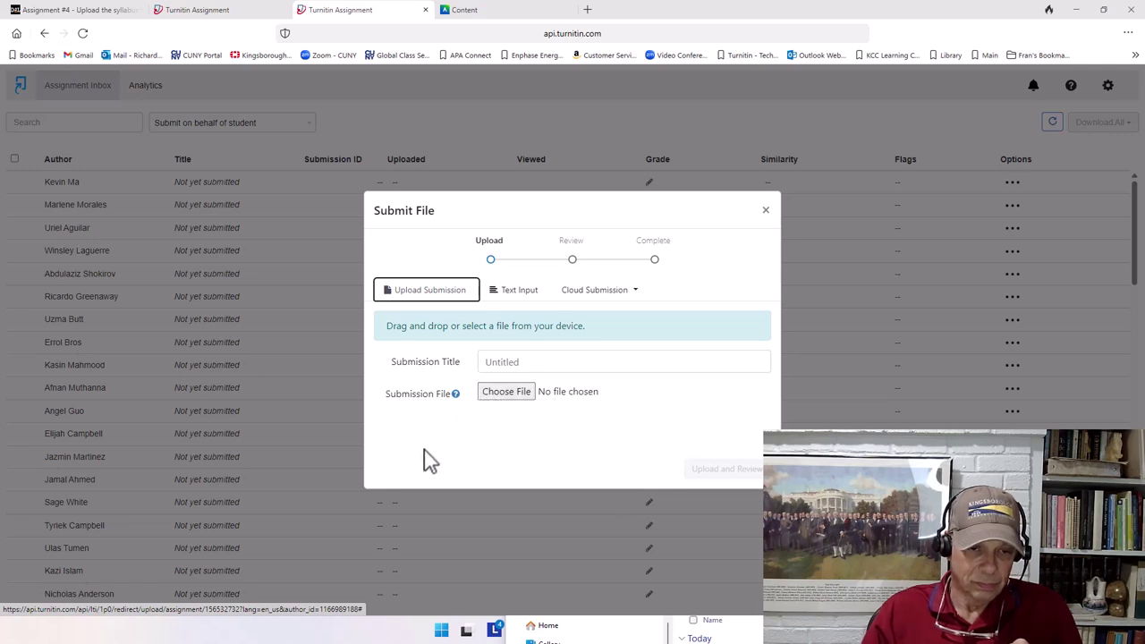
Show the course Content tab's Submit File form, with the Downloads window raised beside it
key("ctrl+Tab")
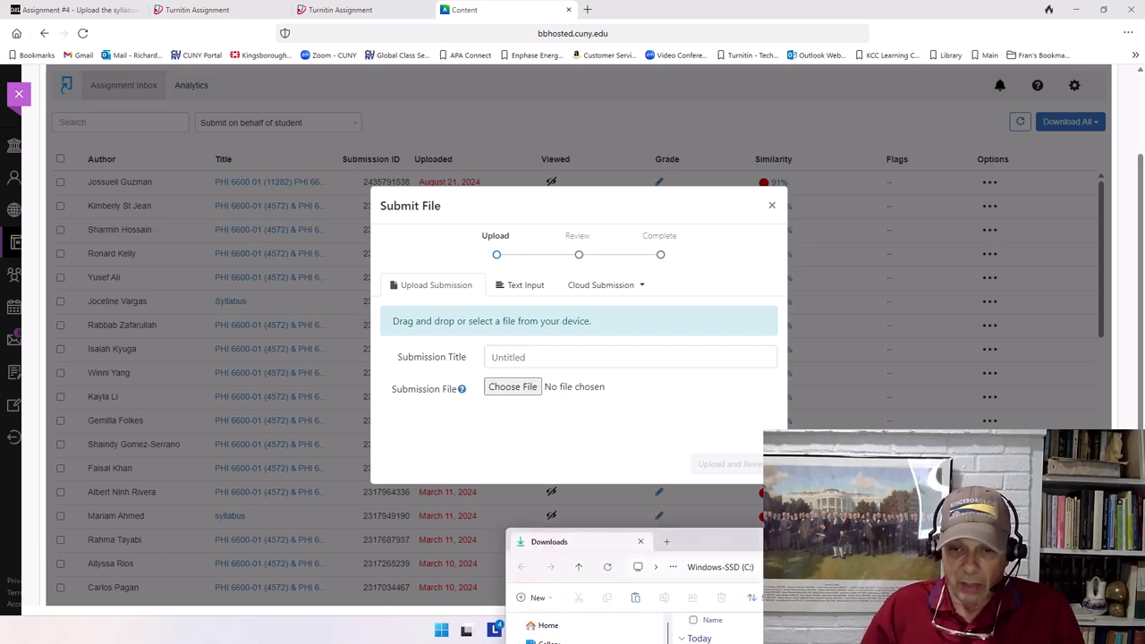
left_click_drag(874, 550, 919, 436)
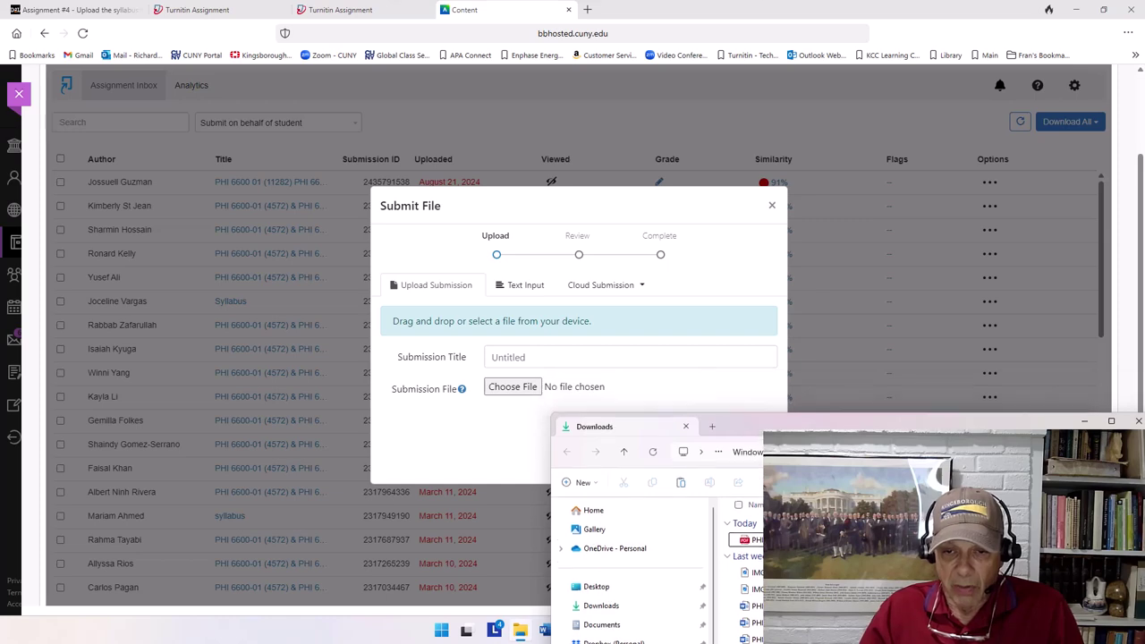
Choose today's Business Ethics syllabus PDF from Downloads as the Turnitin submission file
left_click(509, 390)
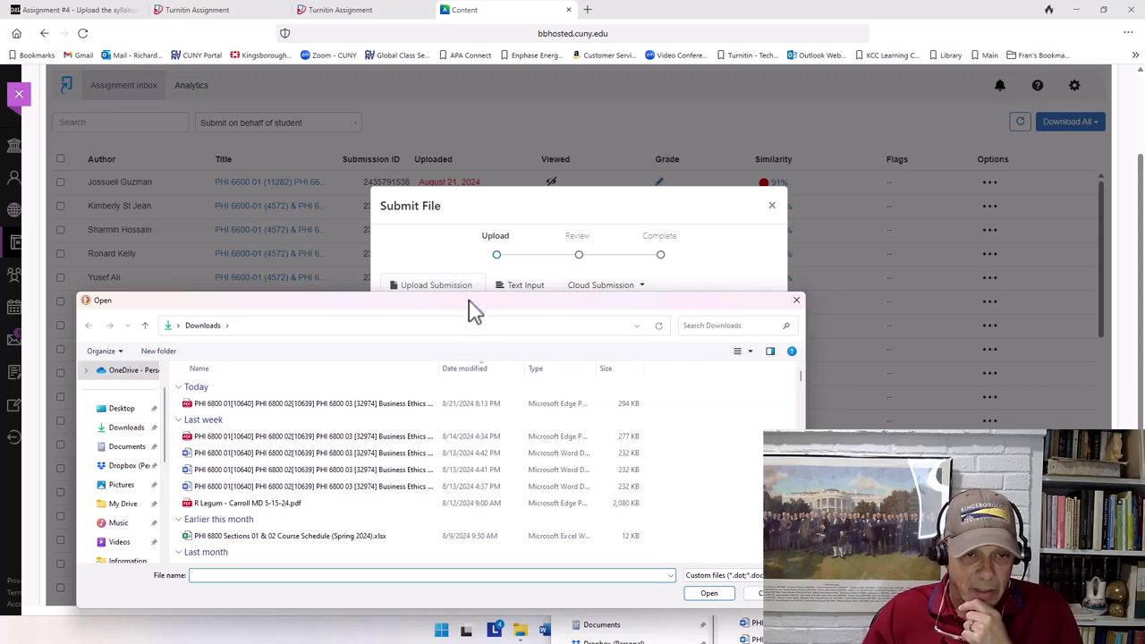
left_click_drag(471, 304, 744, 304)
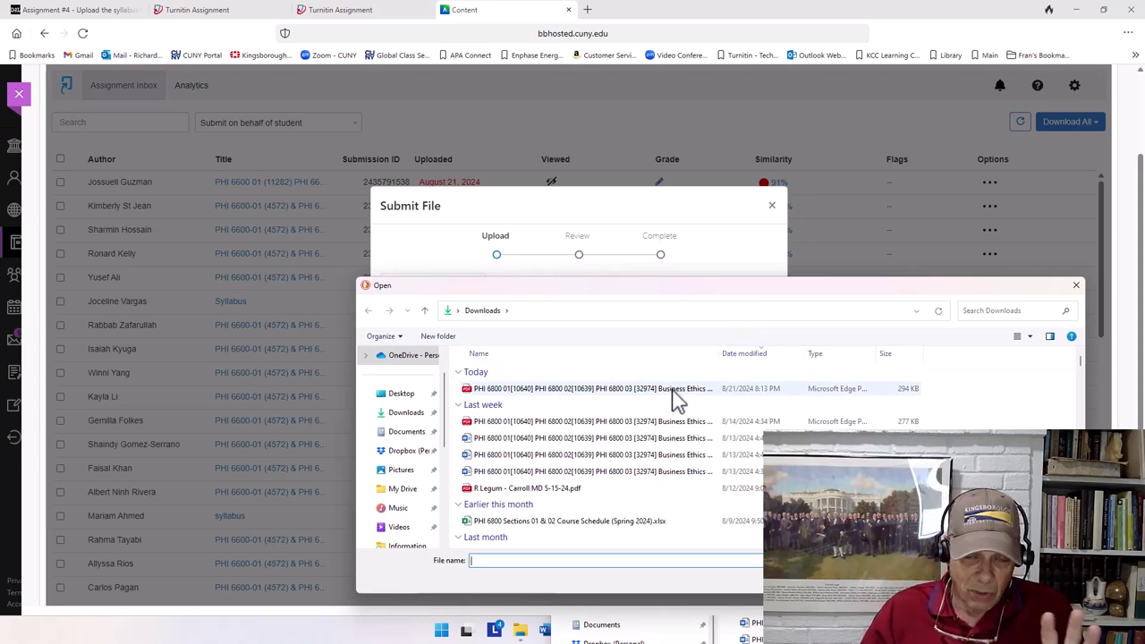
left_click(534, 388)
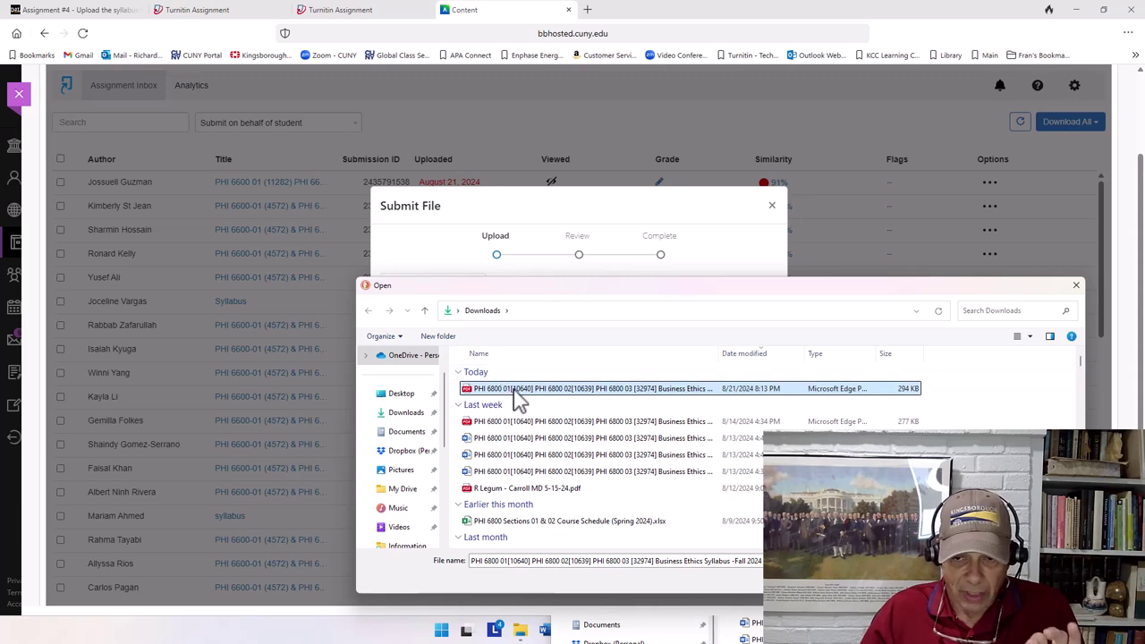
key("Return")
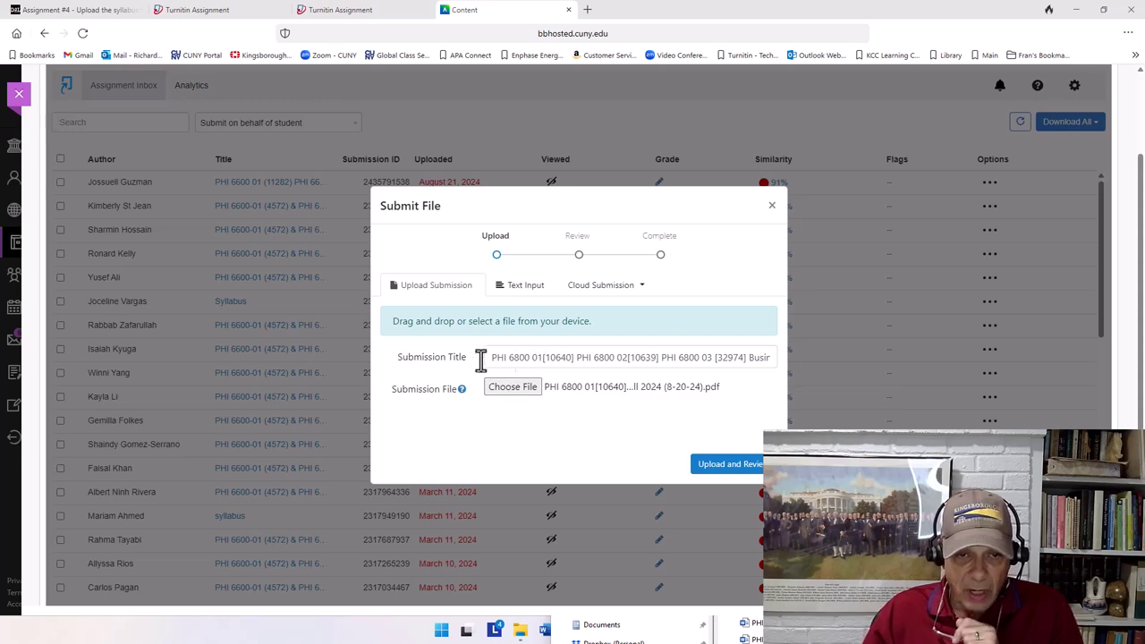
Delete '.pdf' from the submission title so it ends with '(8-20-24)', then check it
left_click(665, 360)
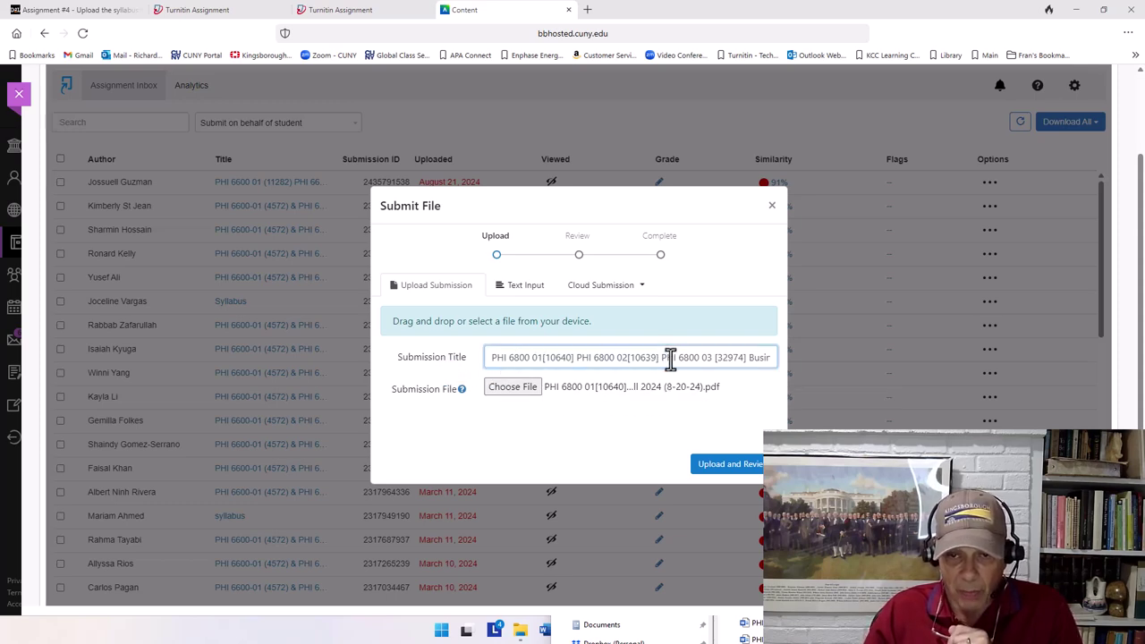
left_click_drag(670, 358, 769, 356)
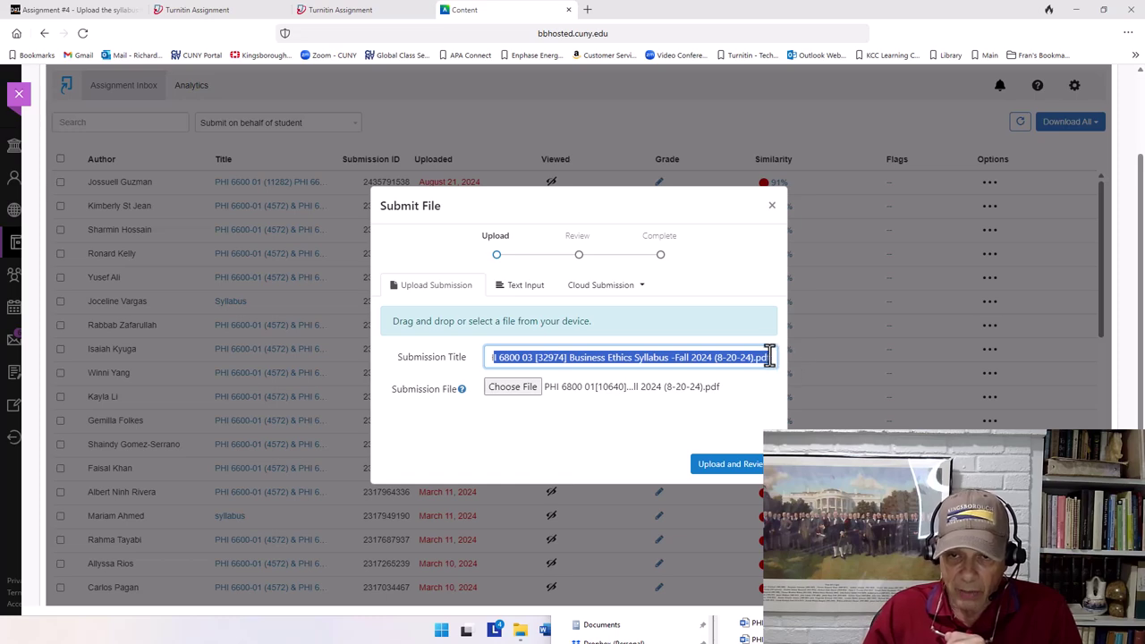
left_click(764, 359)
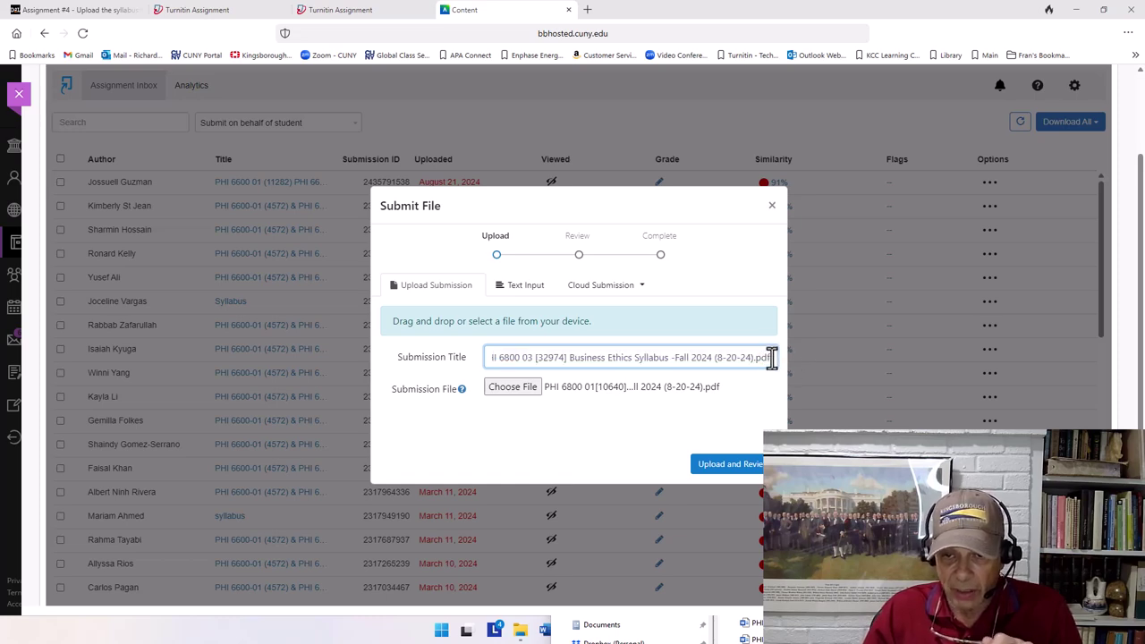
key("BackSpace")
type("0")
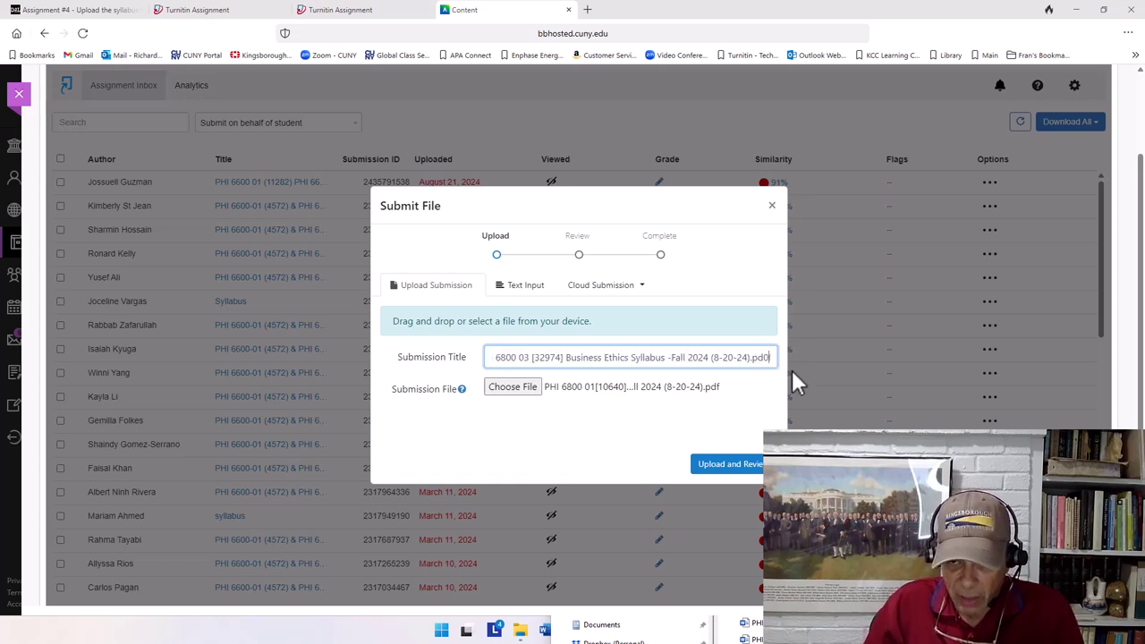
key("BackSpace")
key("BackSpace")
key("BackSpace")
type("f")
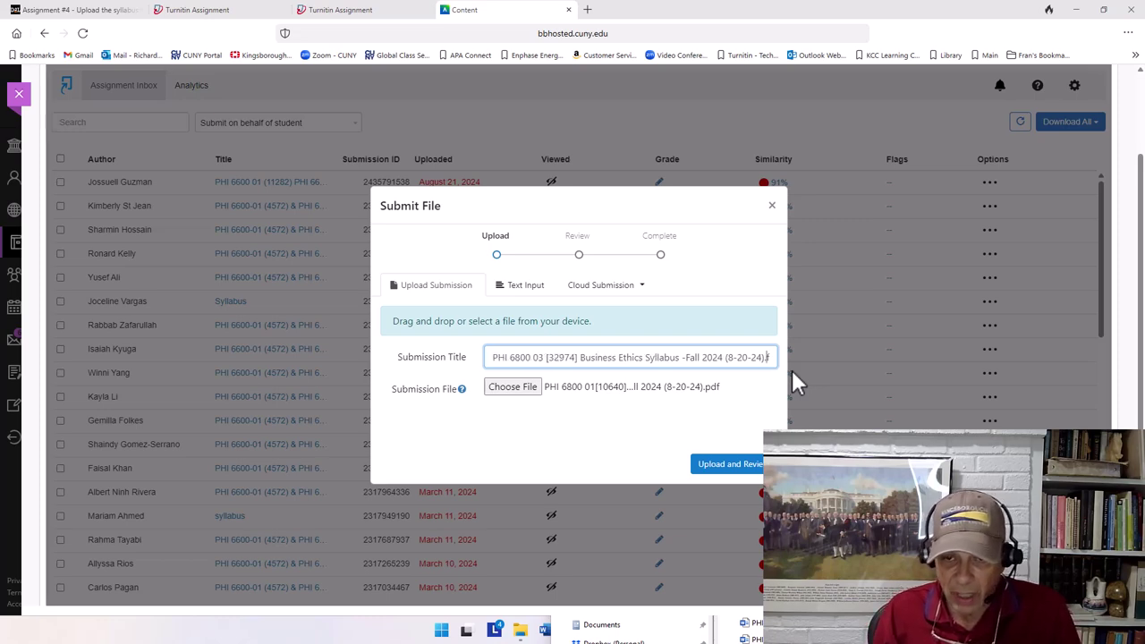
key("BackSpace")
key("BackSpace")
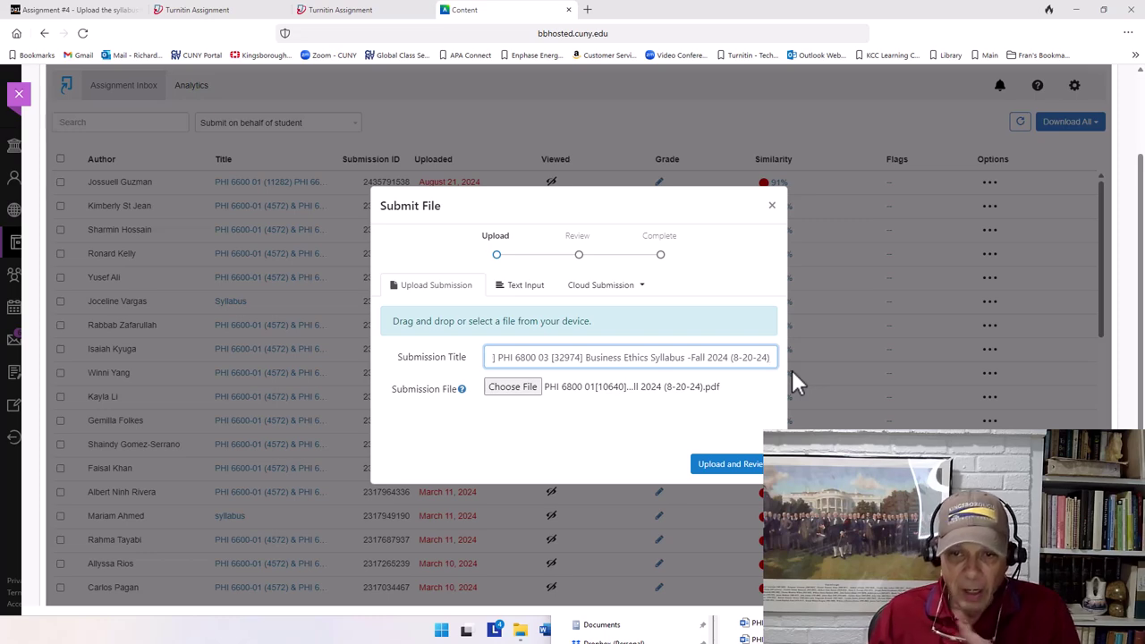
left_click(729, 357)
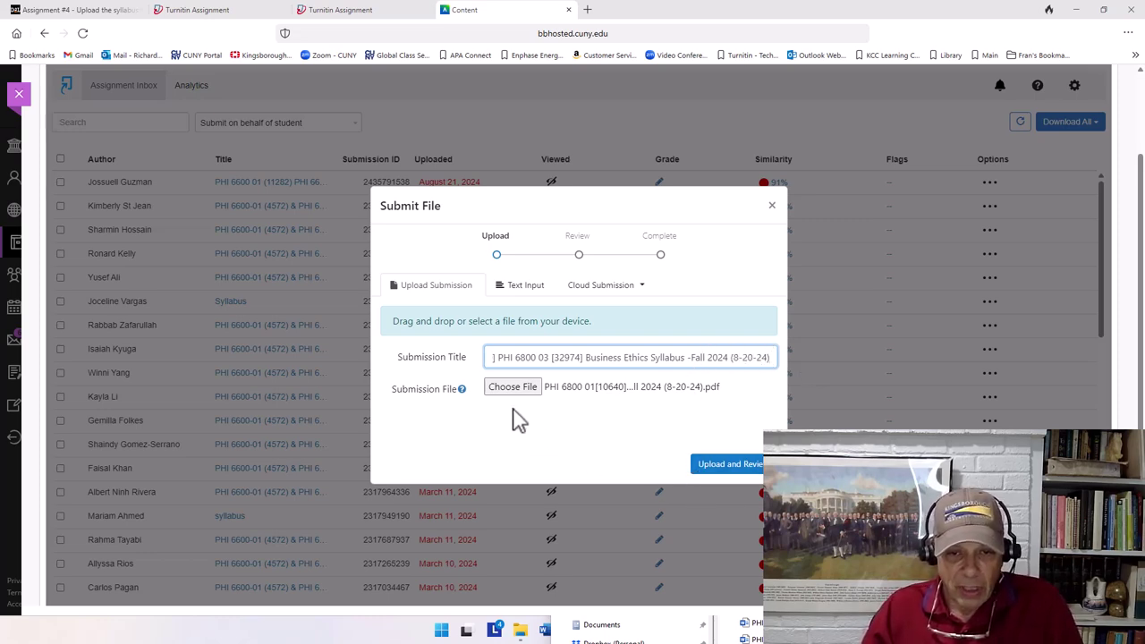
left_click(488, 357)
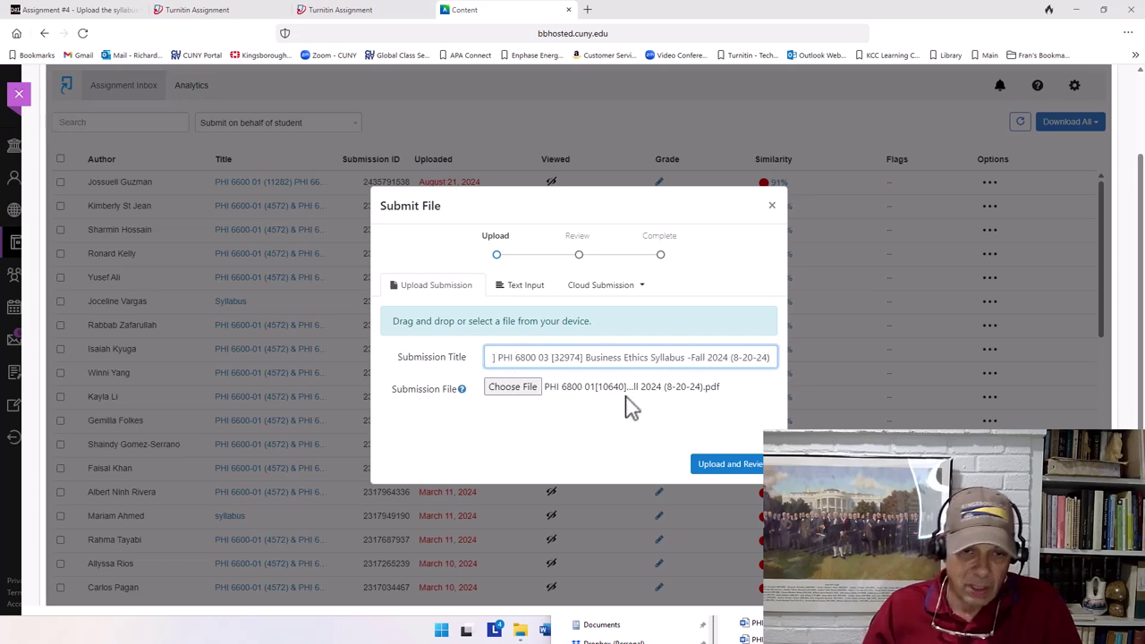
Upload and review the syllabus, then submit it to Turnitin for the success notice
left_click(730, 466)
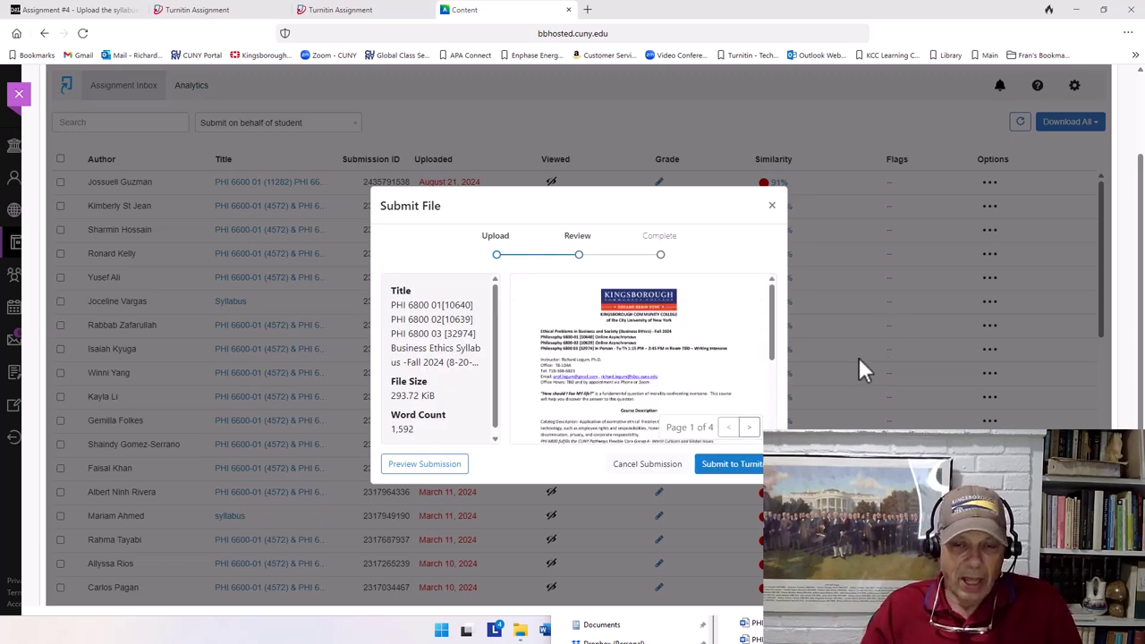
left_click(732, 465)
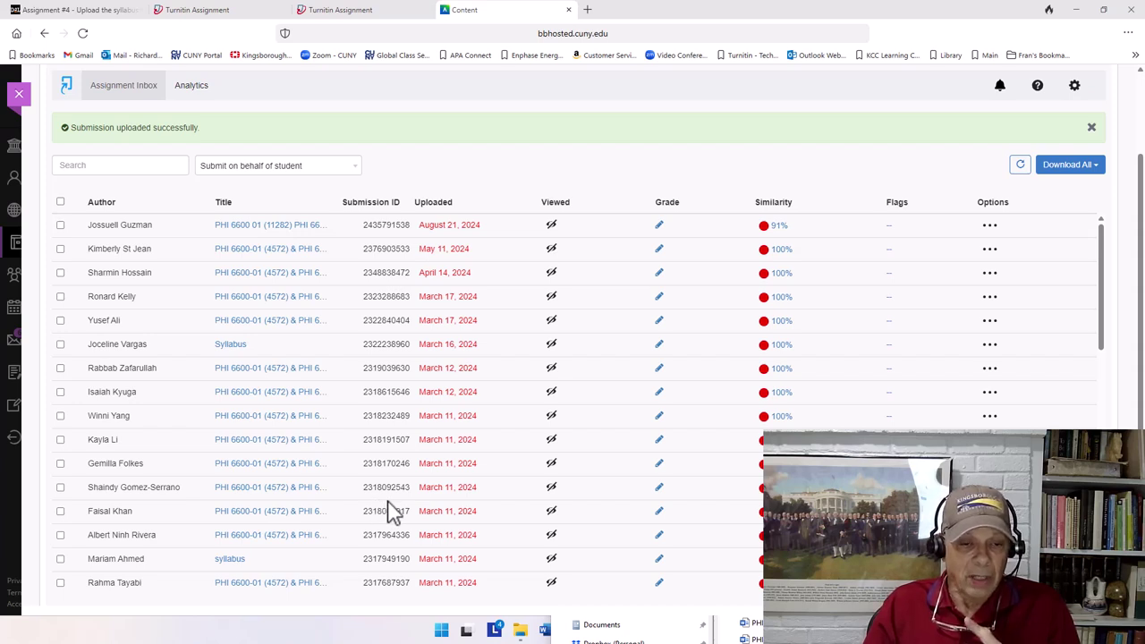
From the Assignment #4 tab, open Content and select Midterm, with its video and two quizzes
left_click(115, 16)
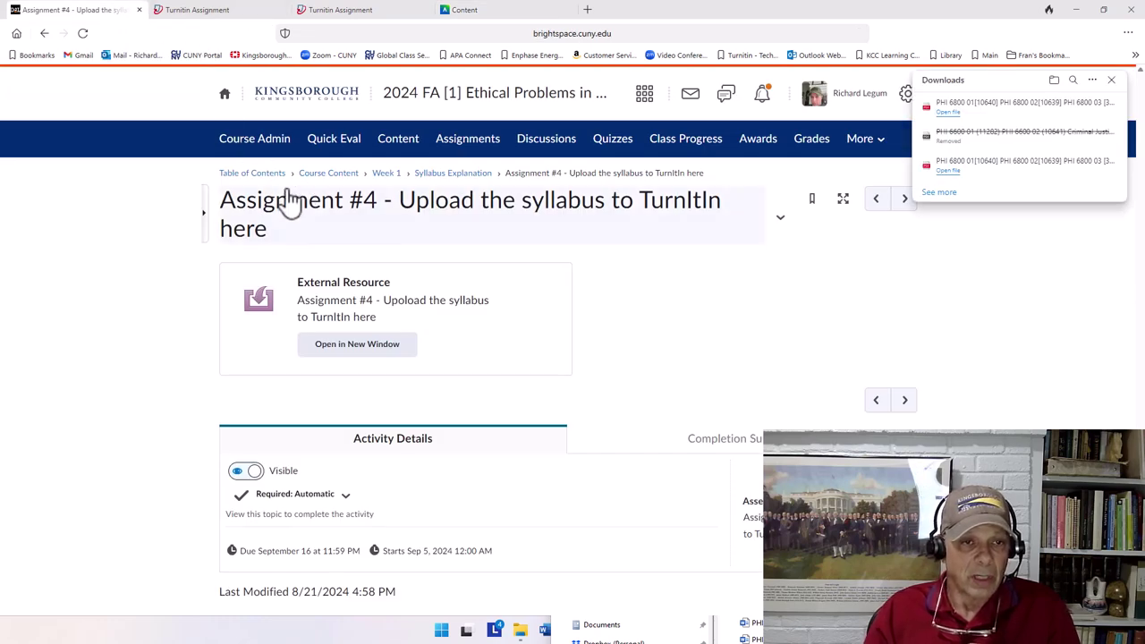
left_click(390, 149)
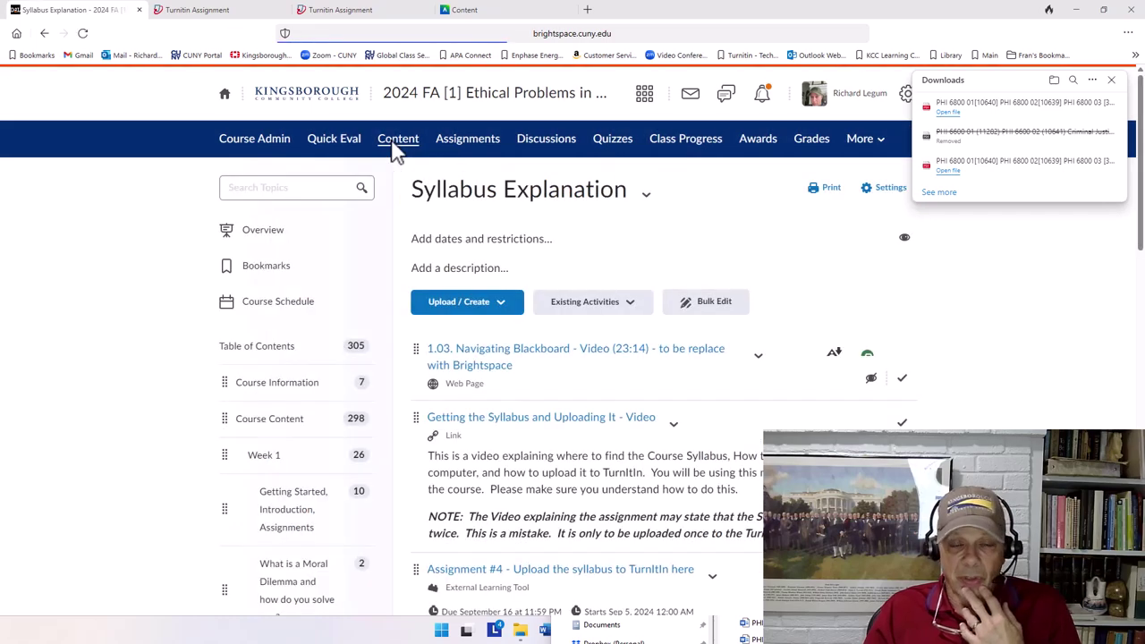
scroll(357, 215, "down", 6)
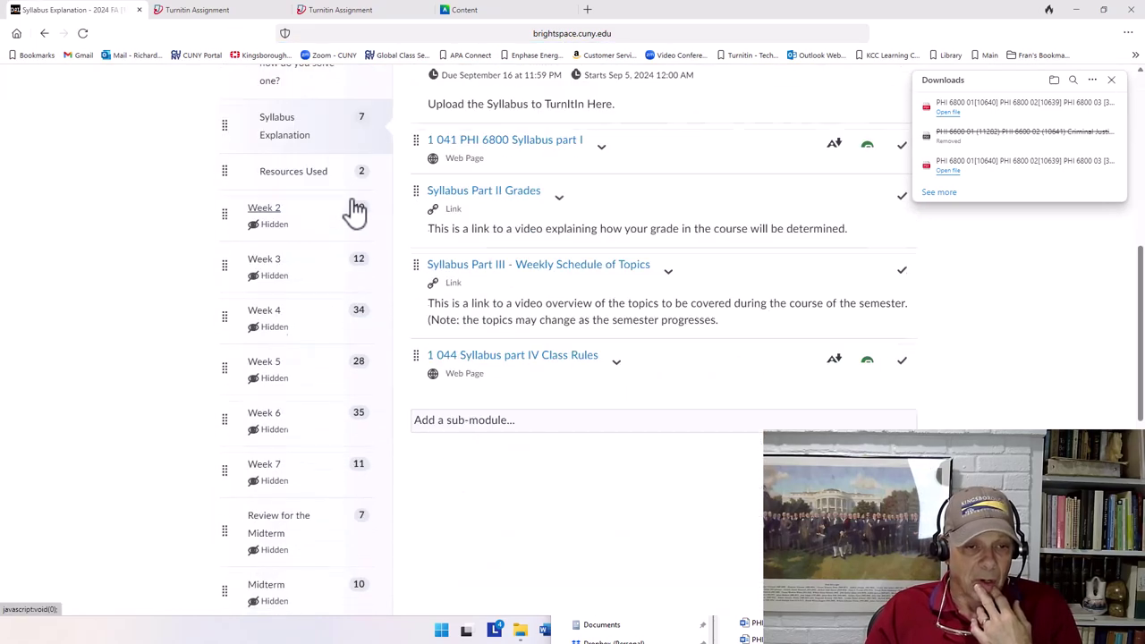
scroll(356, 208, "down", 3)
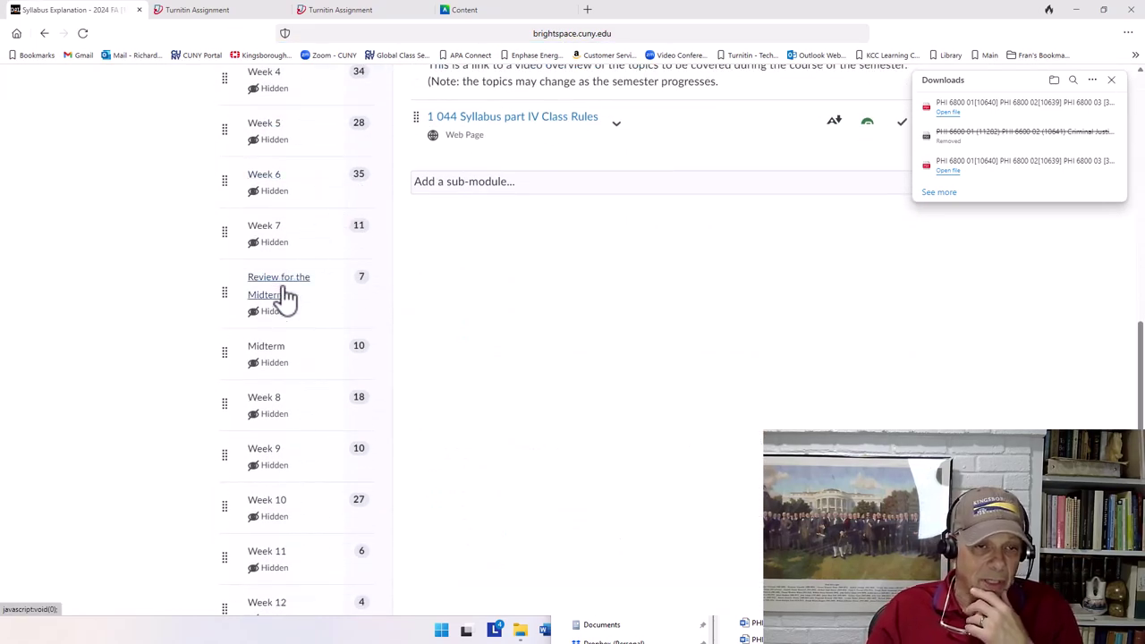
left_click(278, 347)
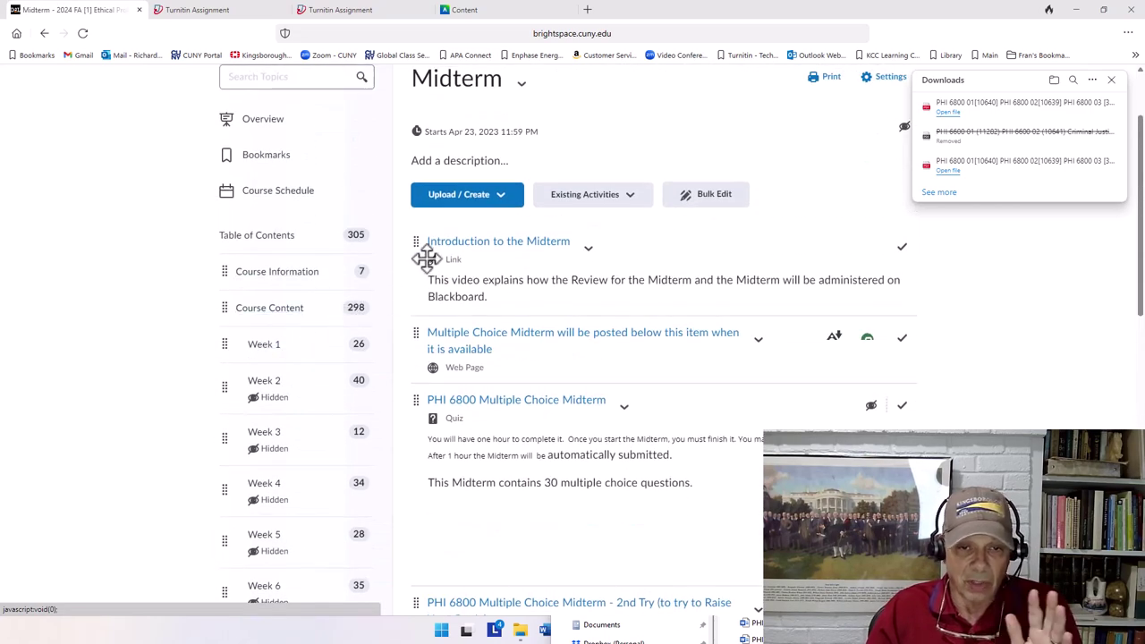
scroll(426, 257, "down", 3)
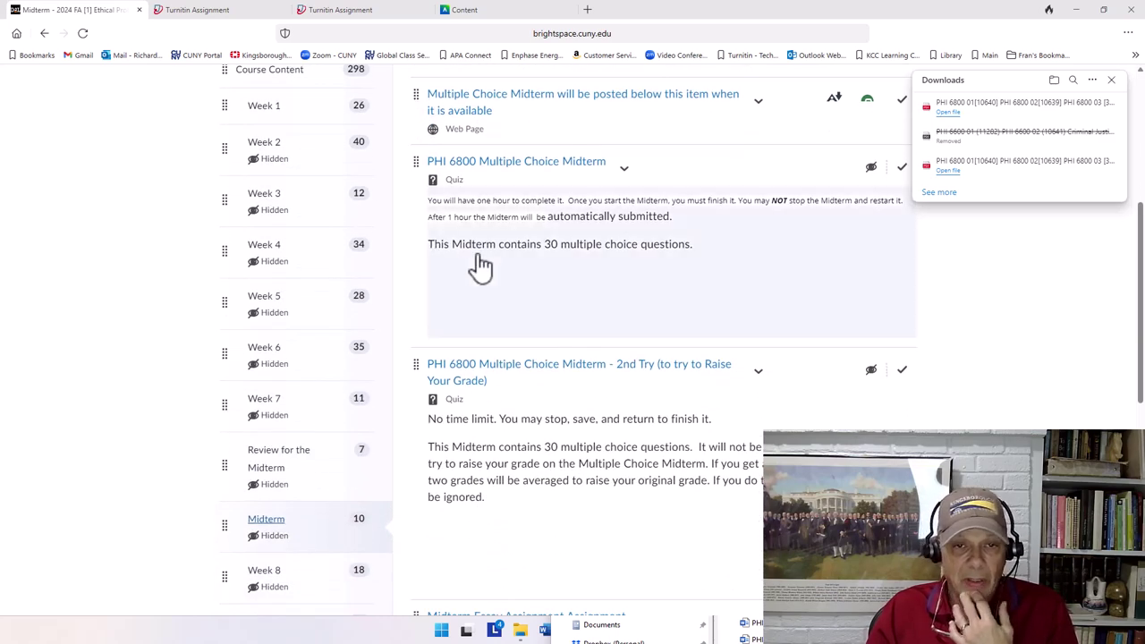
scroll(494, 266, "up", 1)
scroll(494, 265, "up", 2)
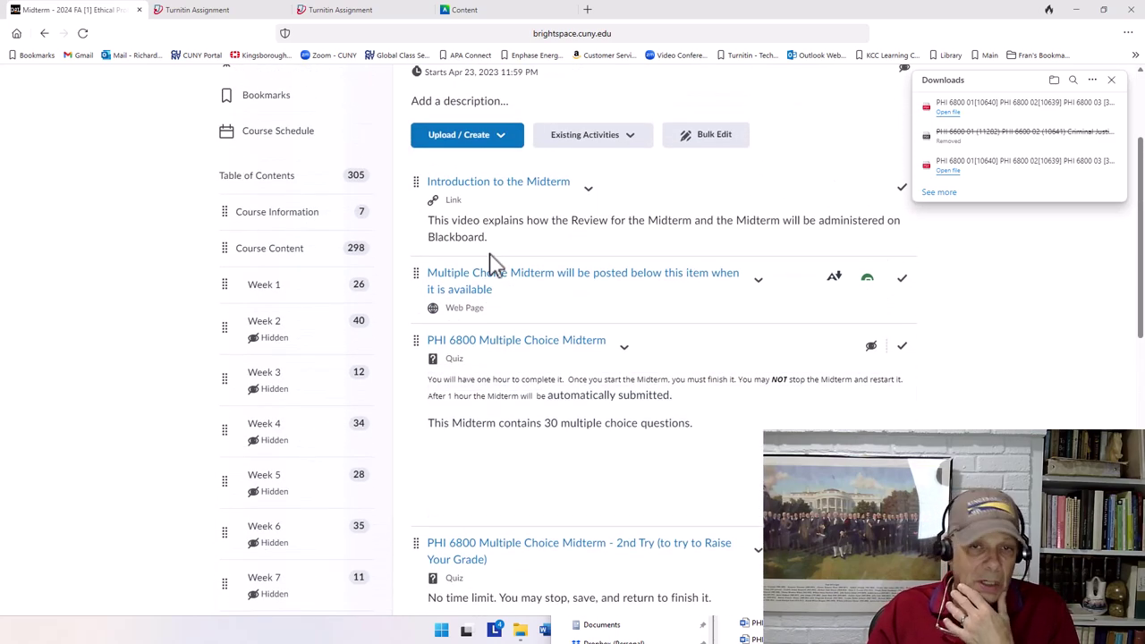